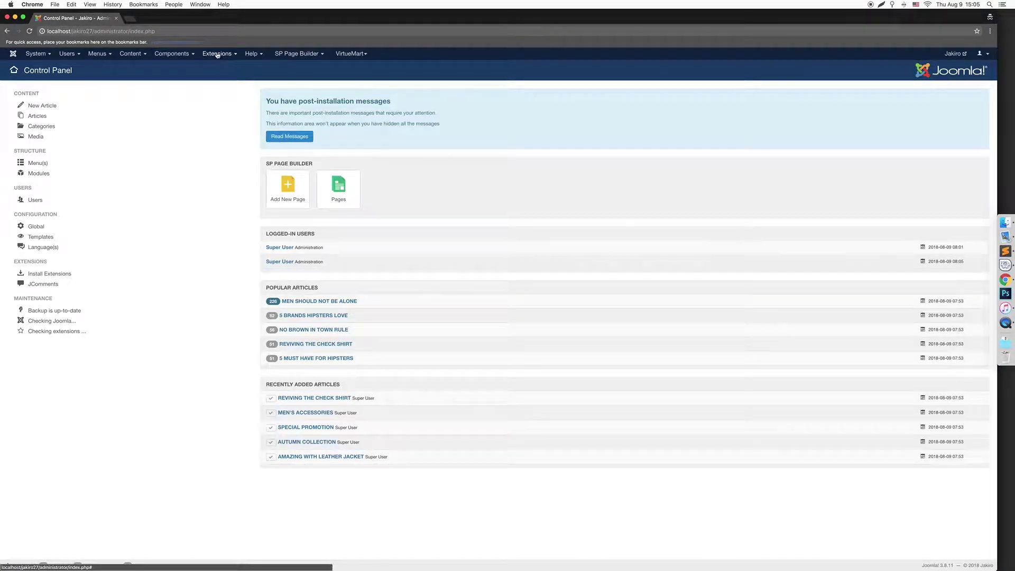
Open VirtueMart's Payment Methods list from the admin Components menu
{"action": "left_click", "coordinate": [216, 54]}
{"action": "left_click", "coordinate": [352, 53]}
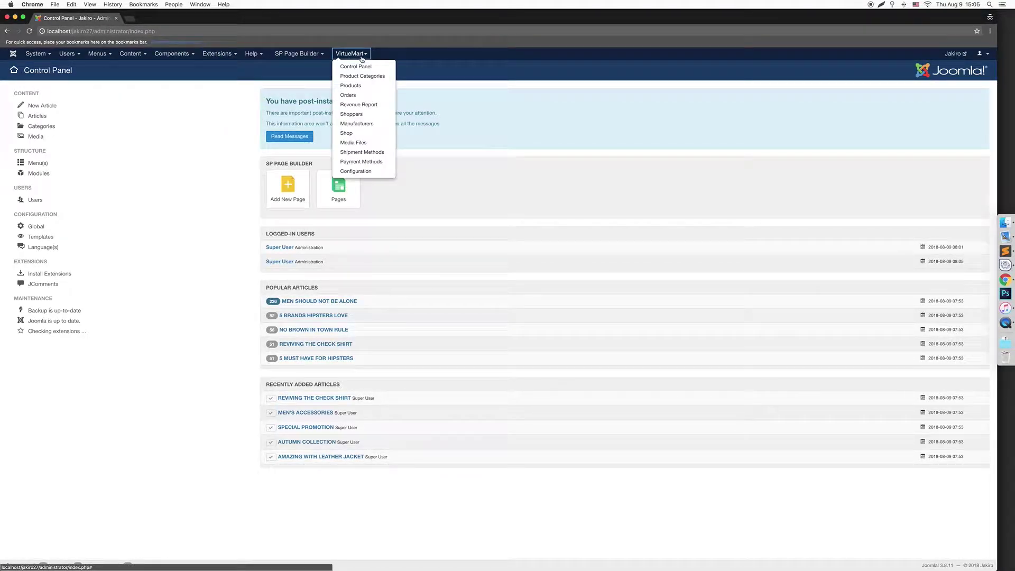
{"action": "left_click", "coordinate": [363, 160]}
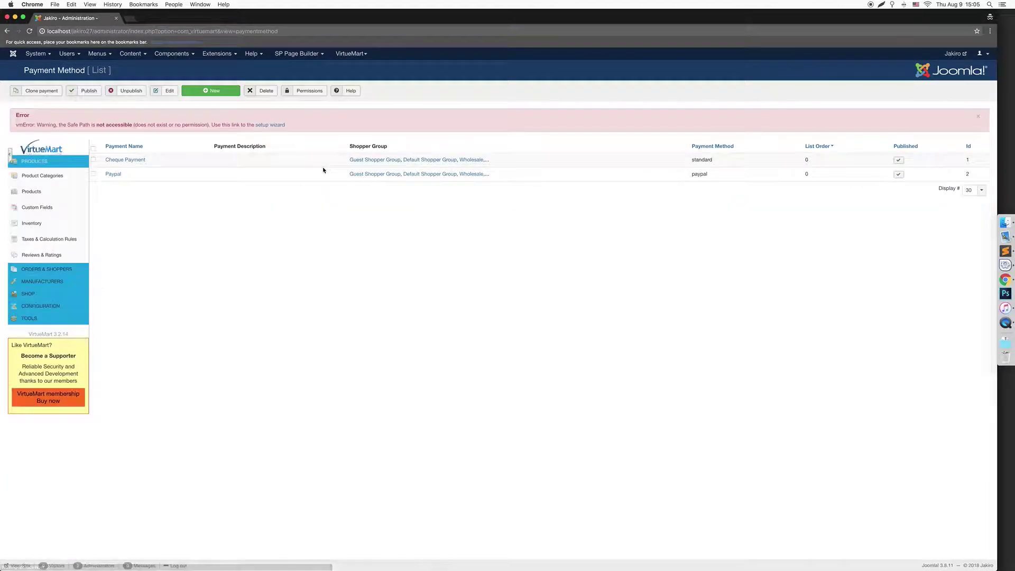
Open the Paypal method's configuration, keeping the Sandbox environment and Standard product
{"action": "left_click", "coordinate": [119, 175]}
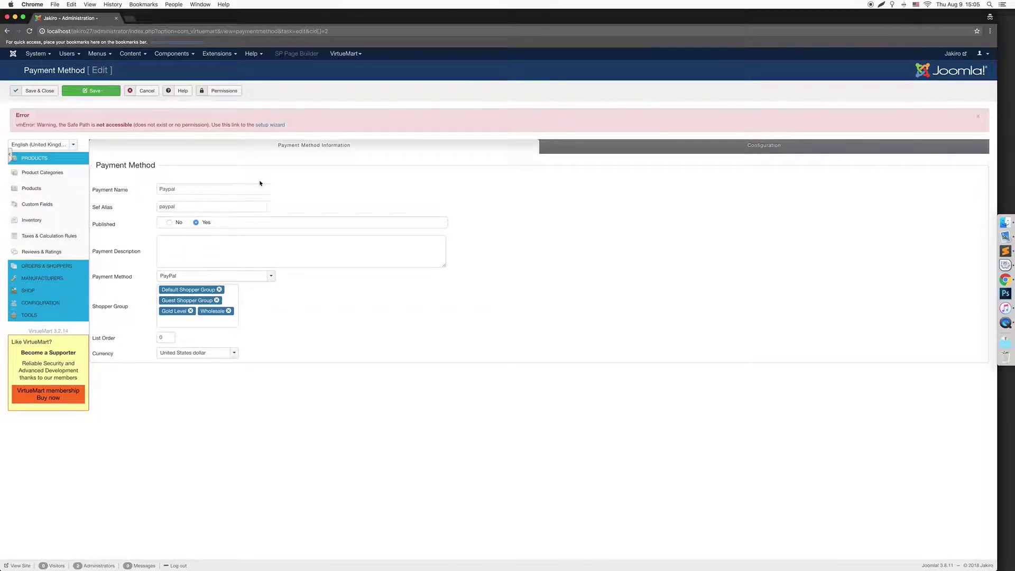
{"action": "left_click", "coordinate": [562, 144]}
{"action": "left_click", "coordinate": [254, 266]}
{"action": "left_click", "coordinate": [246, 248]}
{"action": "left_click", "coordinate": [253, 255]}
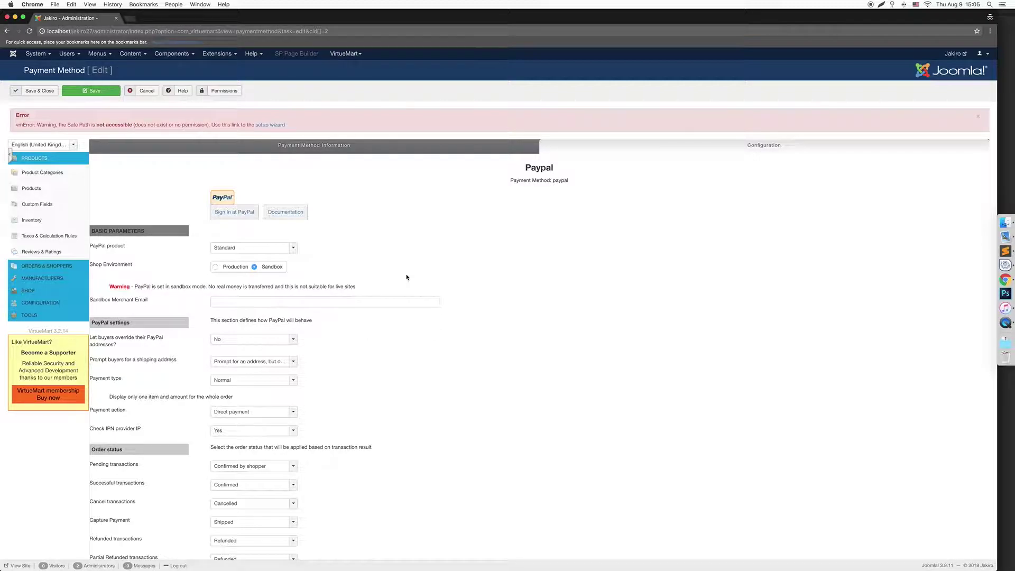
Open paypal.com in a new private tab and go to its login page
{"action": "key", "text": "super+t"}
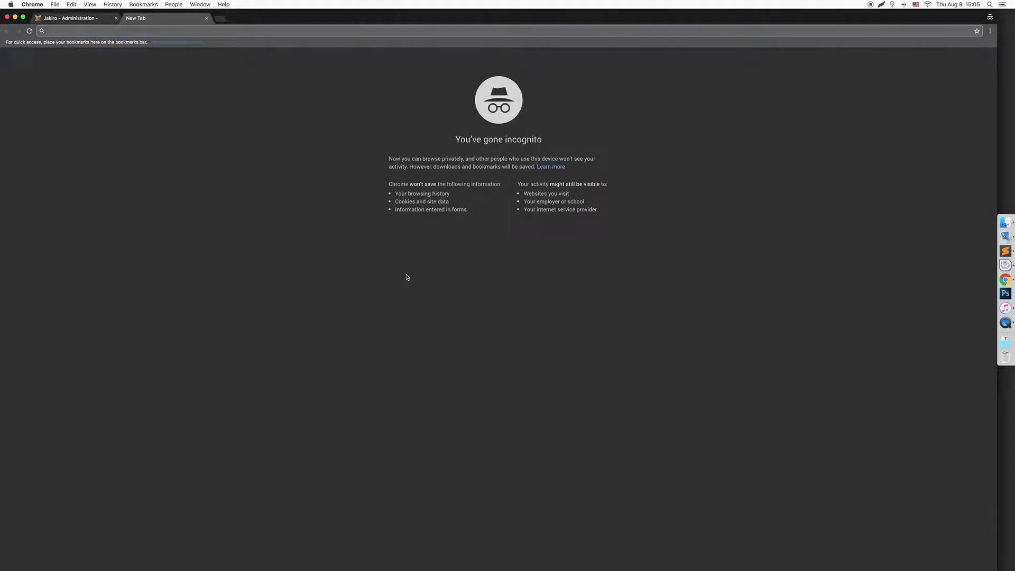
{"action": "type", "text": "paypal.co"}
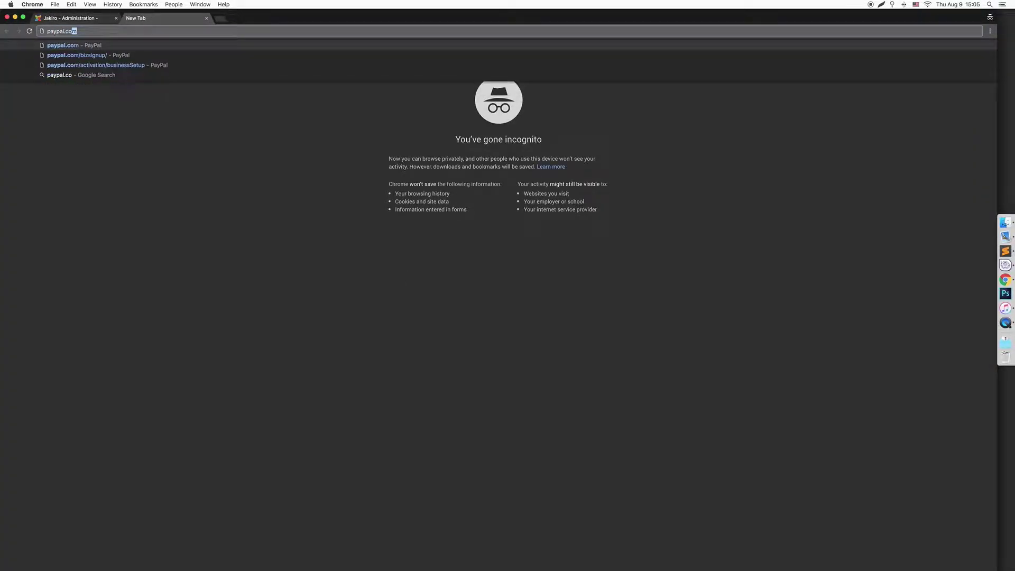
{"action": "key", "text": "Return"}
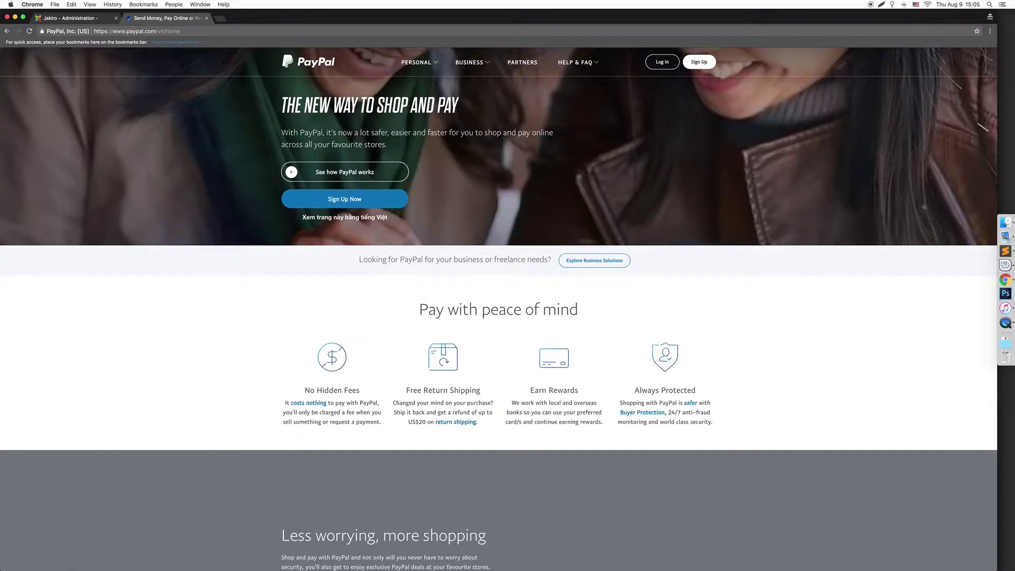
{"action": "left_click", "coordinate": [663, 62]}
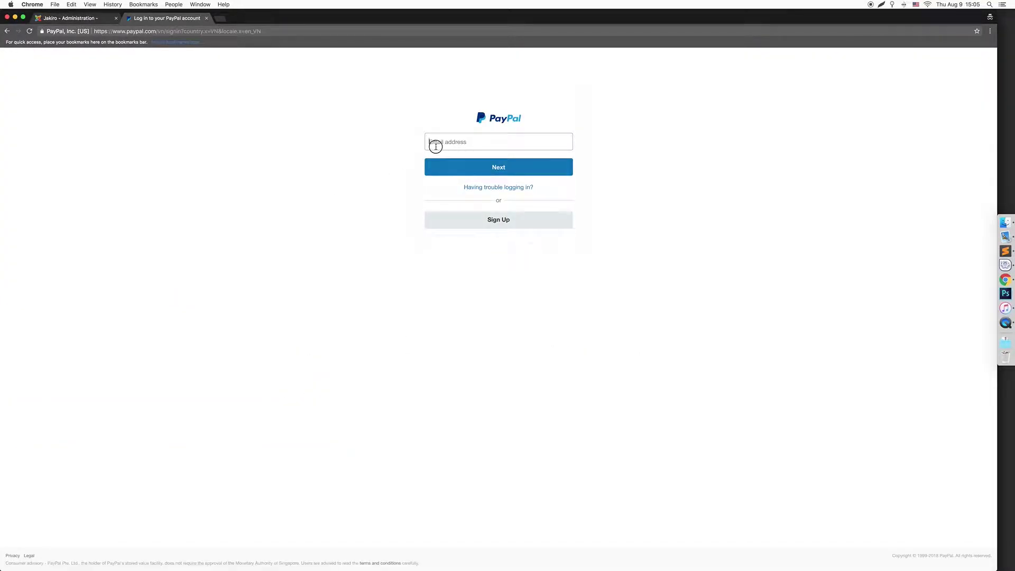
Sign in to PayPal with the account e-mail and password, retrying after a failed attempt
{"action": "left_click", "coordinate": [436, 147]}
{"action": "type", "text": "siz"}
{"action": "key", "text": "BackSpace"}
{"action": "key", "text": "BackSpace"}
{"action": "key", "text": "BackSpace"}
{"action": "key", "text": "BackSpace"}
{"action": "key", "text": "Return"}
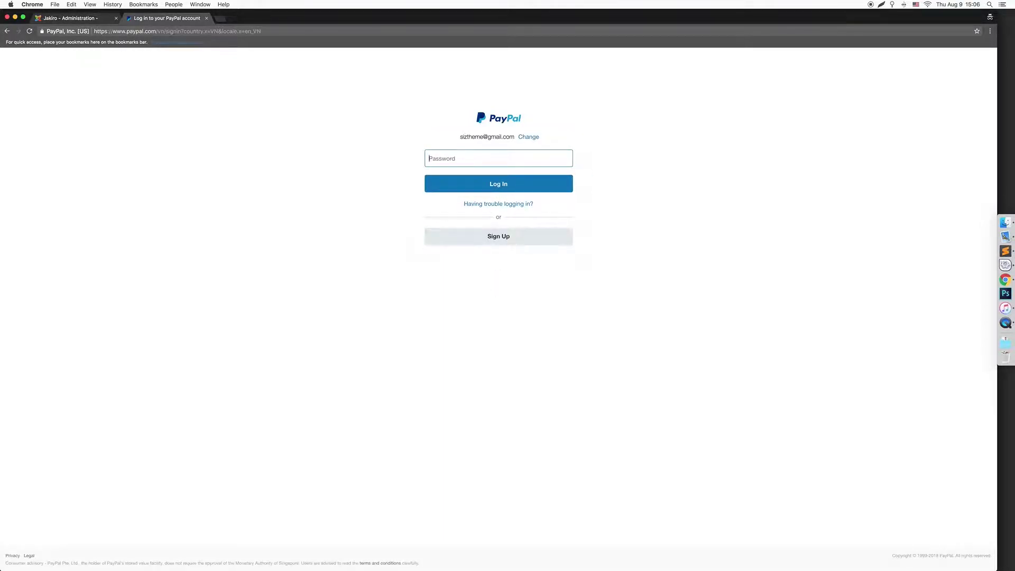
{"action": "type", "text": "••••••••••"}
{"action": "key", "text": "Return"}
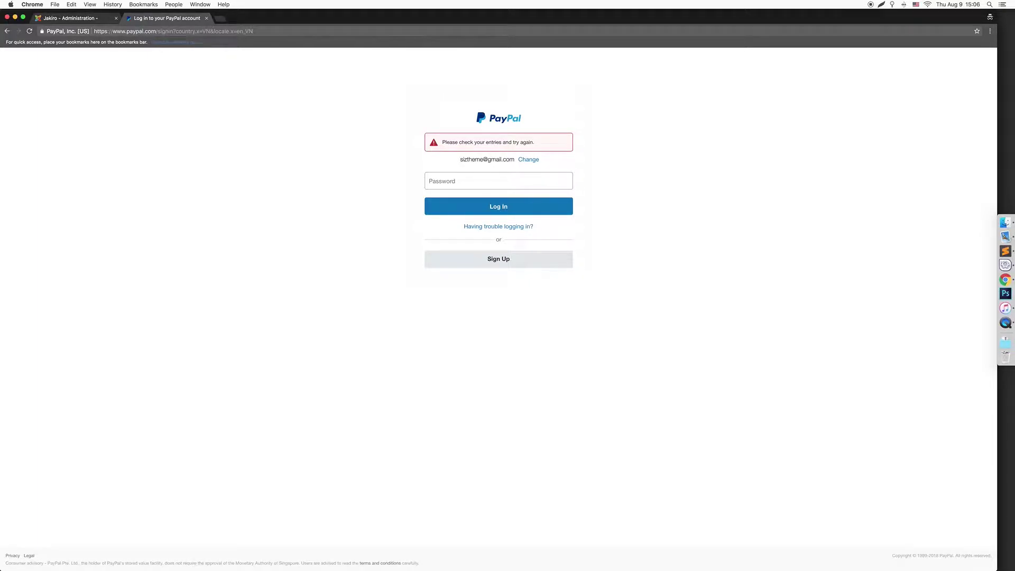
{"action": "left_click", "coordinate": [466, 180]}
{"action": "type", "text": "••"}
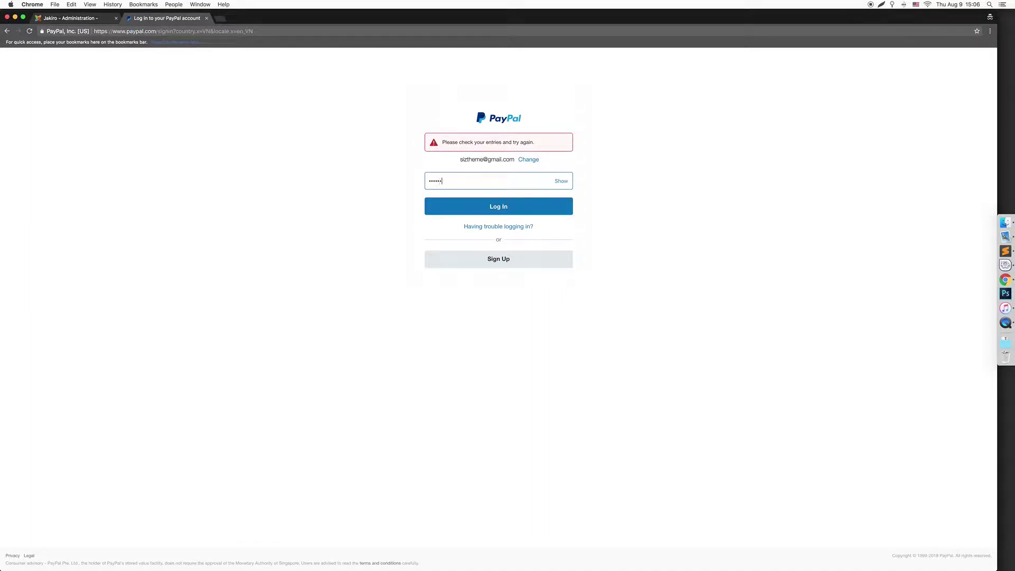
{"action": "type", "text": "•"}
{"action": "key", "text": "Return"}
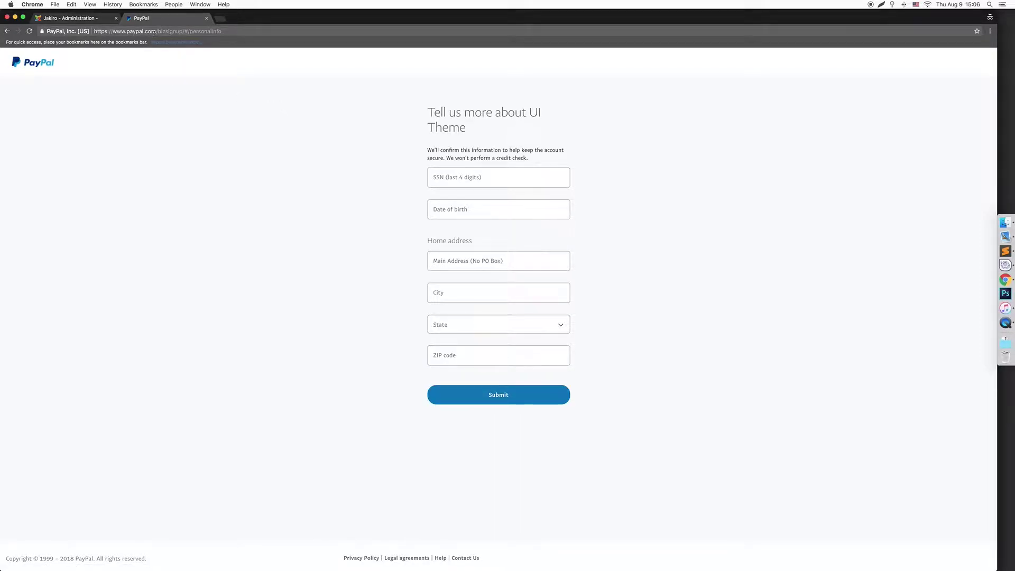
Navigate to the PayPal Developer sandbox accounts page through the address bar
{"action": "left_click_drag", "start_coordinate": [157, 31], "coordinate": [276, 33]}
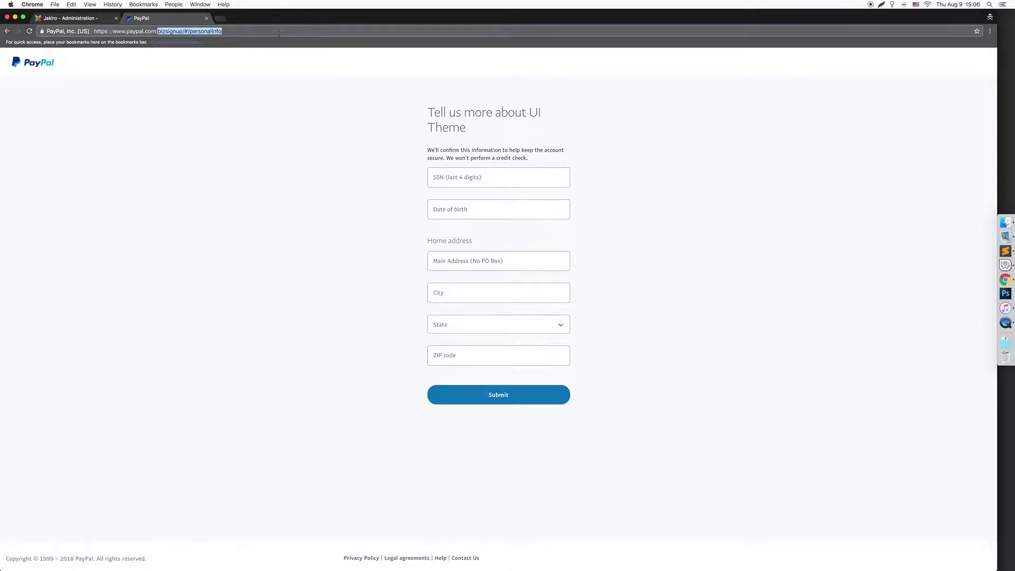
{"action": "key", "text": "BackSpace"}
{"action": "key", "text": "super+a"}
{"action": "key", "text": "BackSpace"}
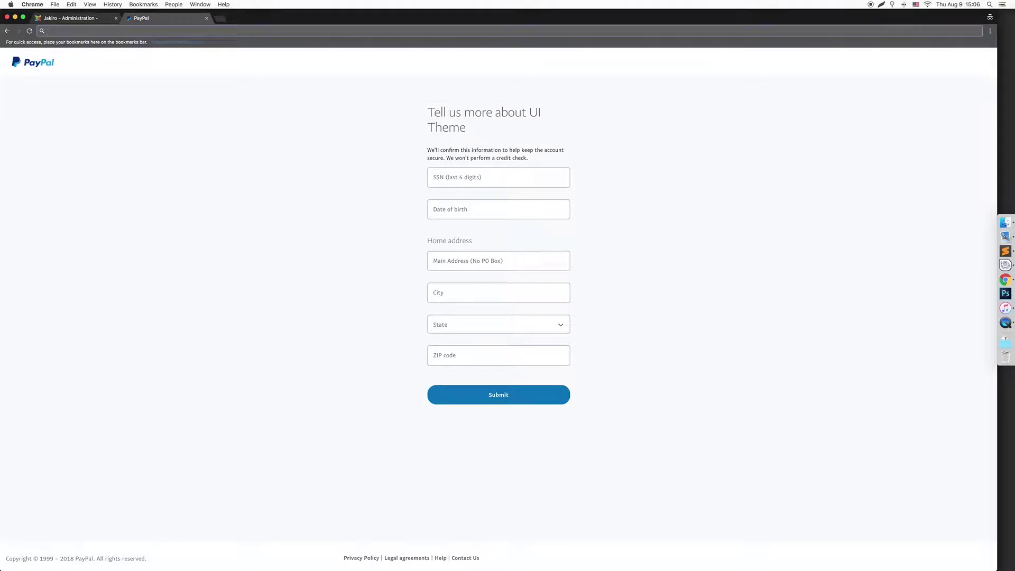
{"action": "type", "text": "paypal del"}
{"action": "key", "text": "BackSpace"}
{"action": "key", "text": "BackSpace"}
{"action": "key", "text": "BackSpace"}
{"action": "key", "text": "BackSpace"}
{"action": "key", "text": "BackSpace"}
{"action": "type", "text": "l"}
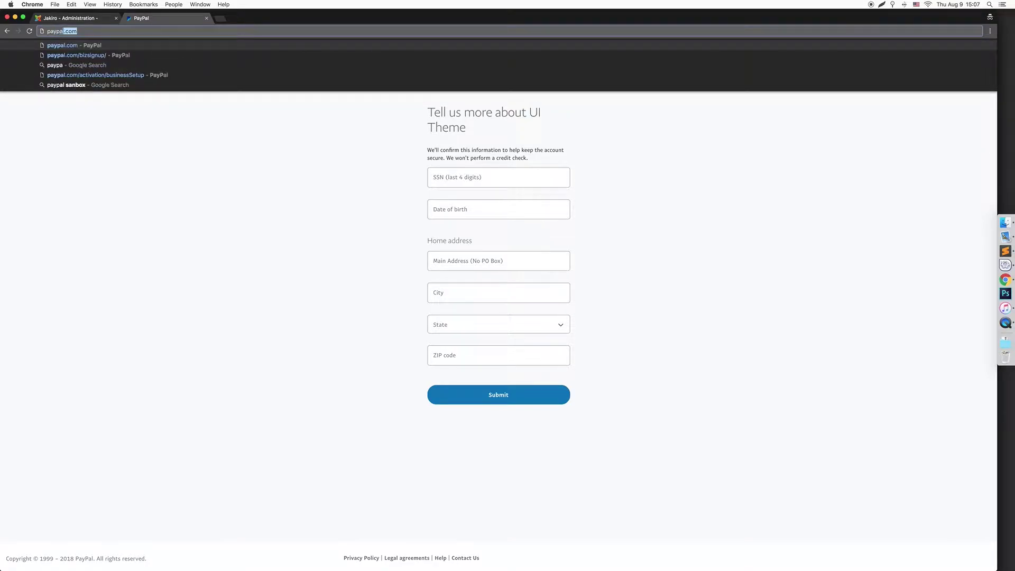
{"action": "type", "text": " de"}
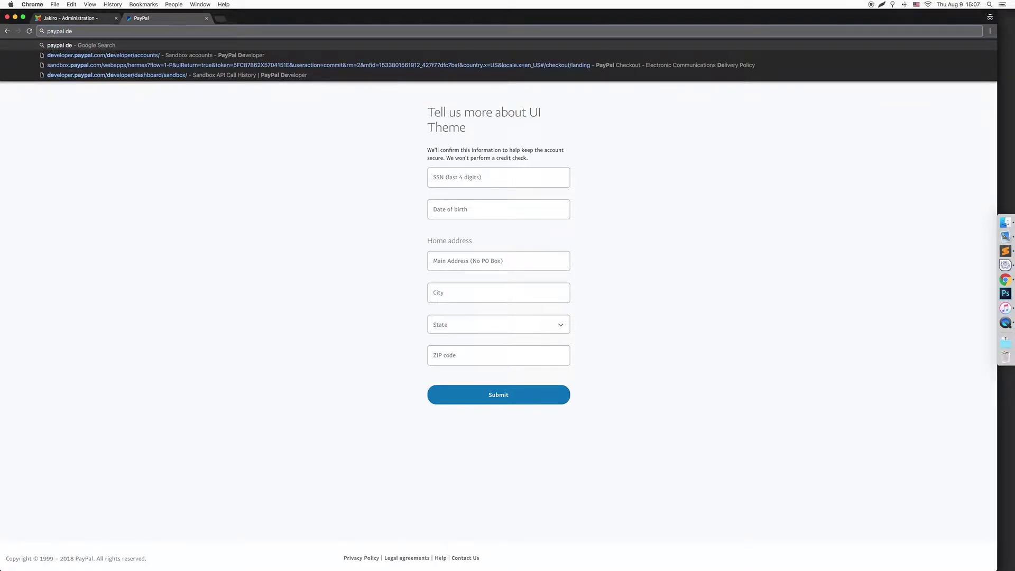
{"action": "key", "text": "Down"}
{"action": "key", "text": "Return"}
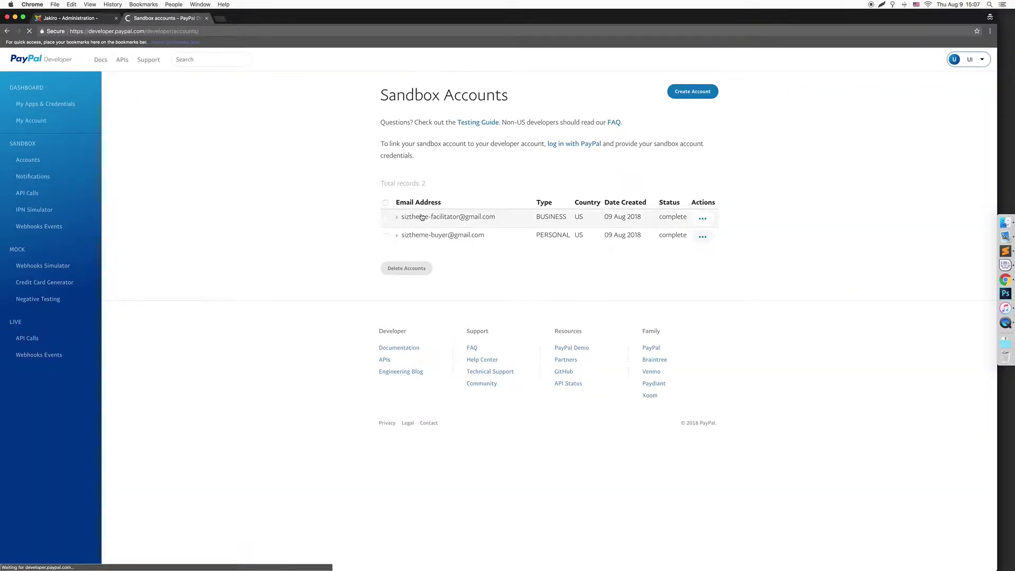
Check the sandbox business account's funding, showing a 147.77 USD balance
{"action": "left_click", "coordinate": [445, 217]}
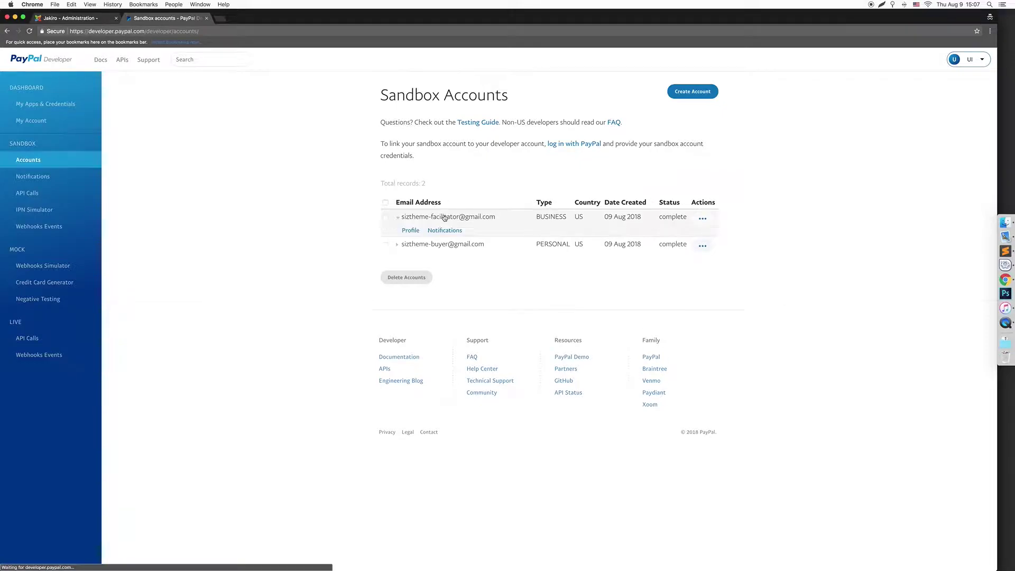
{"action": "left_click", "coordinate": [420, 233]}
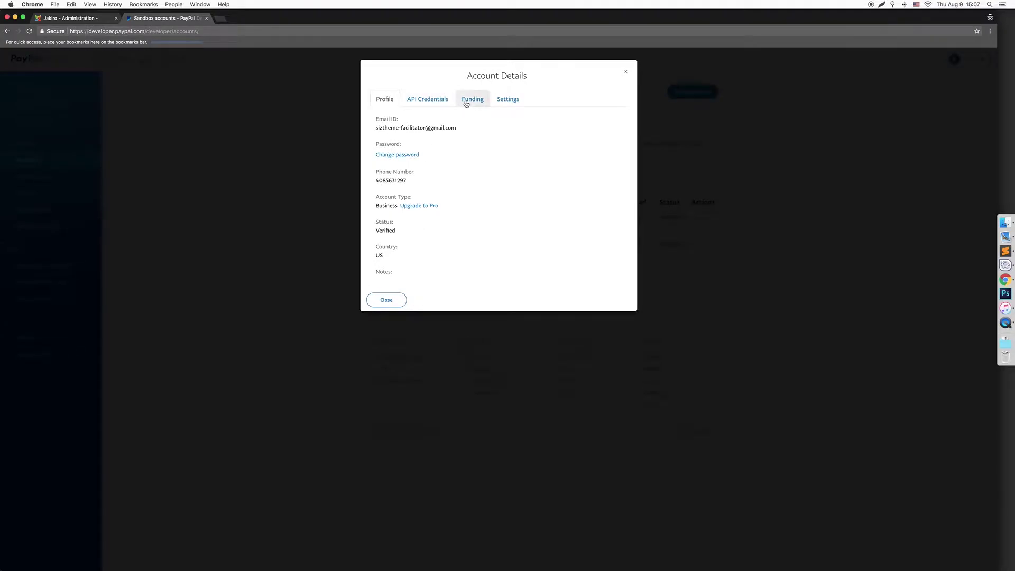
{"action": "left_click", "coordinate": [467, 104]}
{"action": "mouse_move", "coordinate": [375, 334]}
{"action": "left_mouse_down"}
{"action": "mouse_move", "coordinate": [402, 334]}
{"action": "mouse_move", "coordinate": [390, 334]}
{"action": "left_mouse_up"}
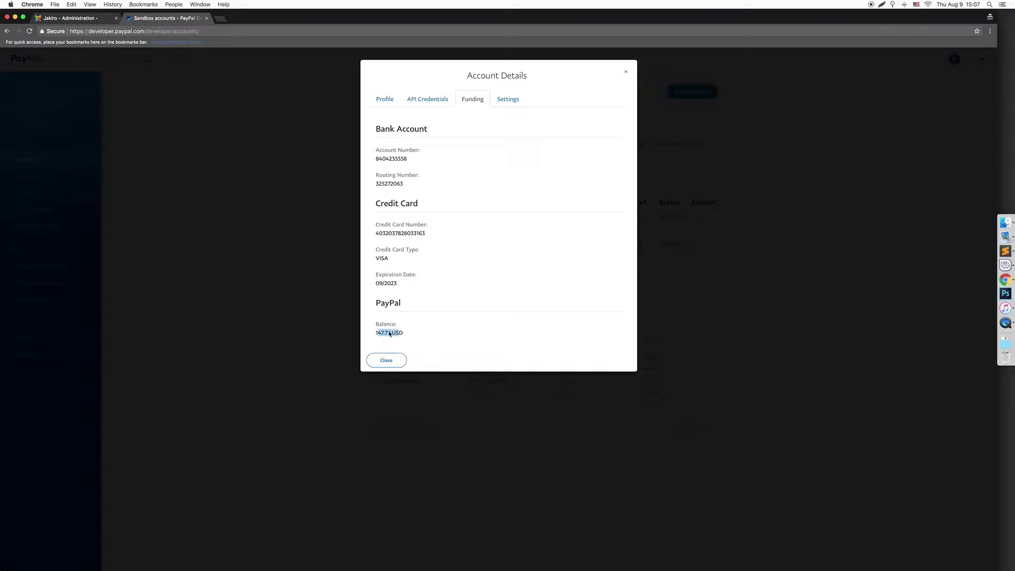
{"action": "left_click", "coordinate": [386, 362]}
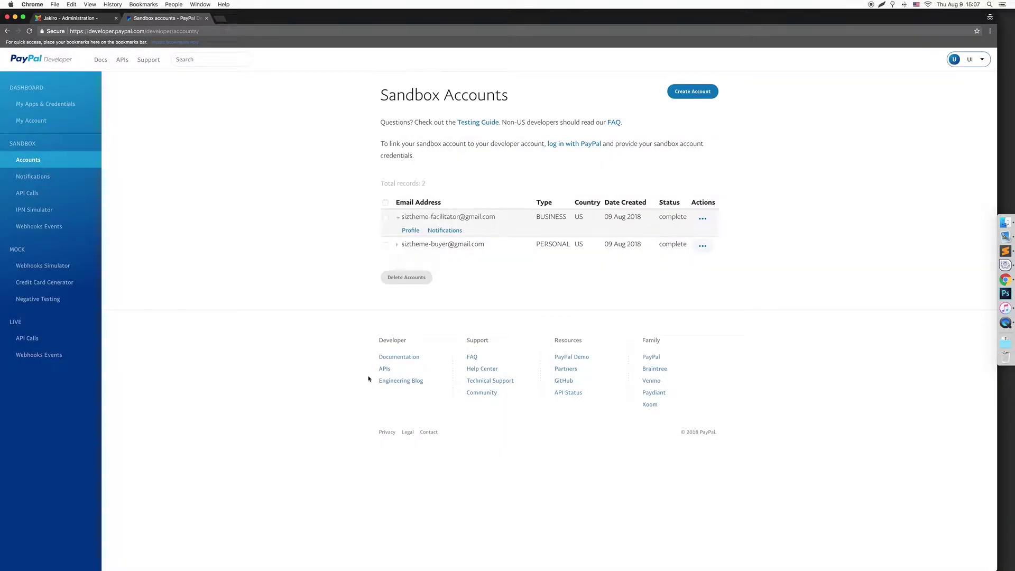
Check the sandbox buyer account's 9846.51 USD balance, then return to the Joomla tab
{"action": "left_click", "coordinate": [433, 244]}
{"action": "left_click", "coordinate": [411, 258]}
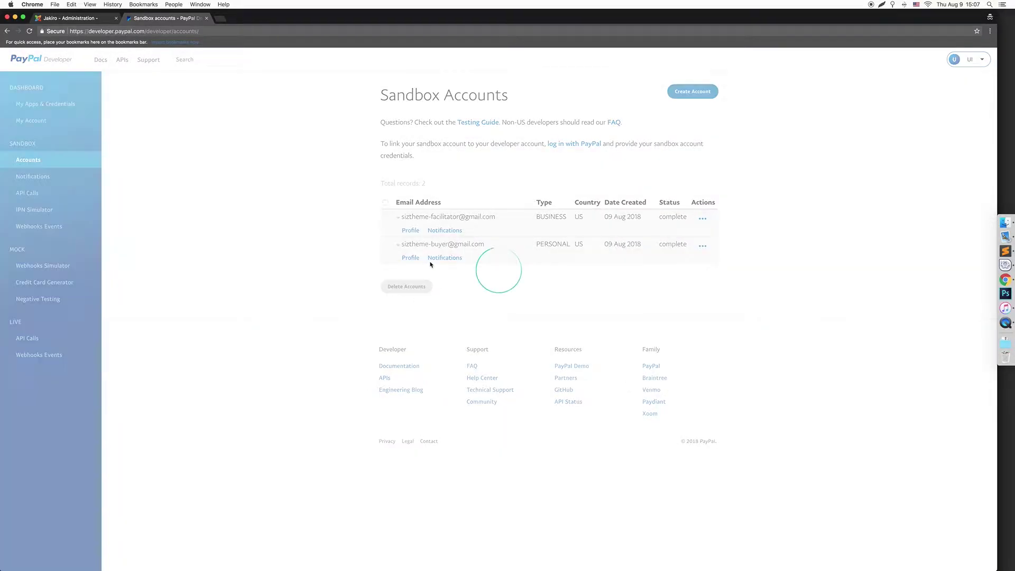
{"action": "left_click", "coordinate": [444, 102]}
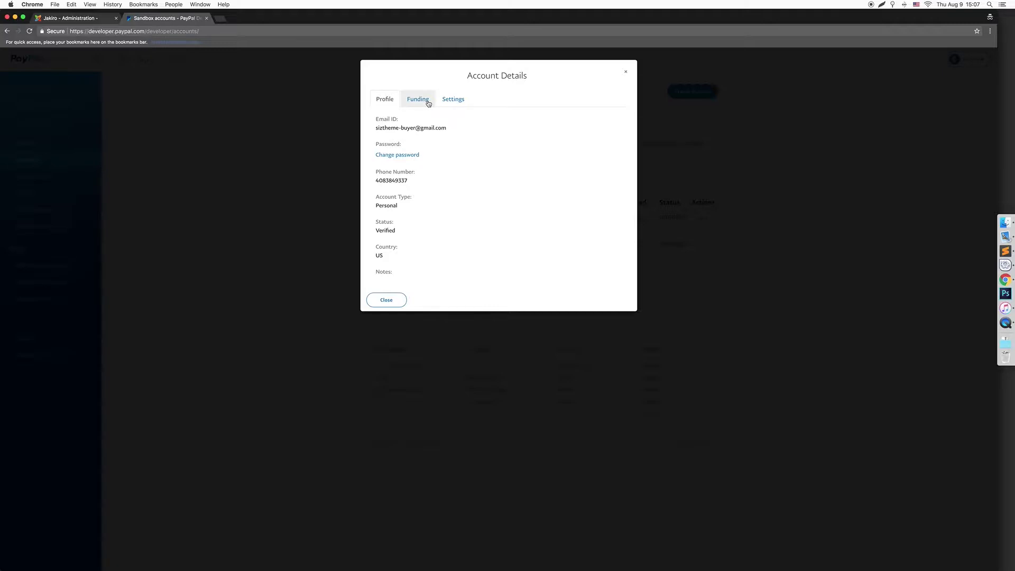
{"action": "left_click", "coordinate": [429, 103]}
{"action": "left_click_drag", "start_coordinate": [397, 331], "coordinate": [374, 333]}
{"action": "left_click", "coordinate": [448, 330]}
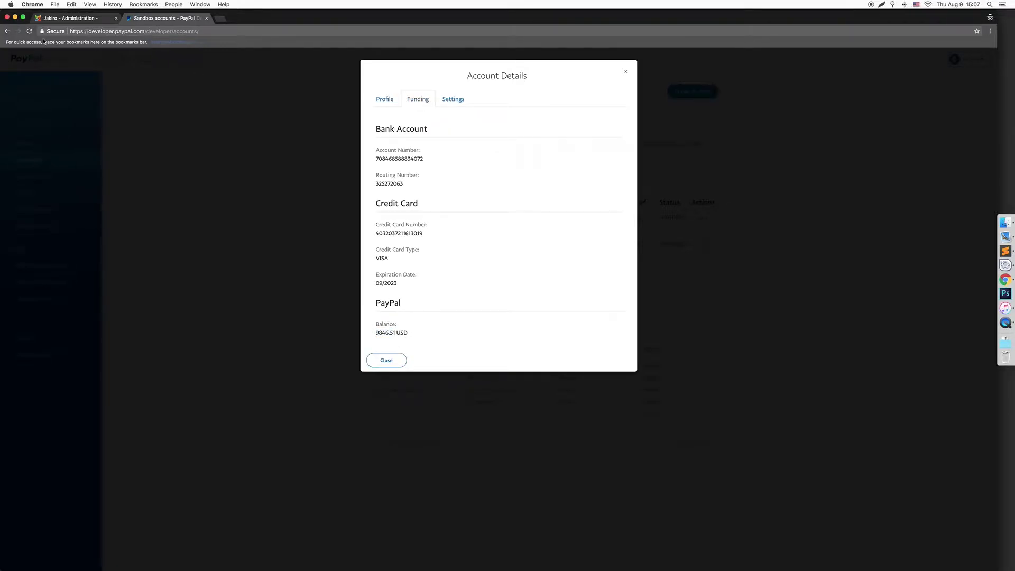
{"action": "left_click", "coordinate": [68, 18]}
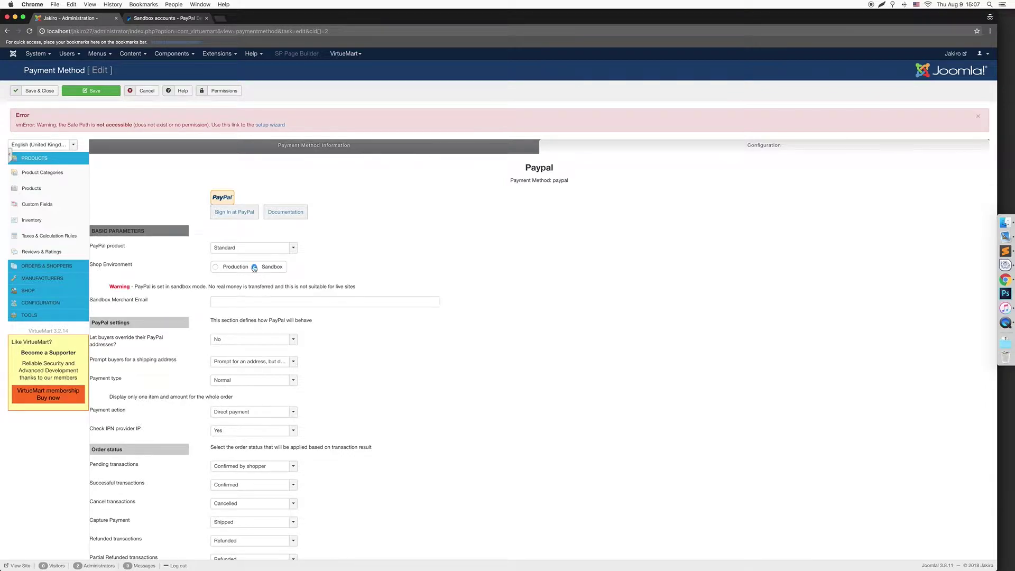
Save the Paypal method with Standard product and the sandbox merchant e-mail, then open the storefront
{"action": "left_click", "coordinate": [245, 247]}
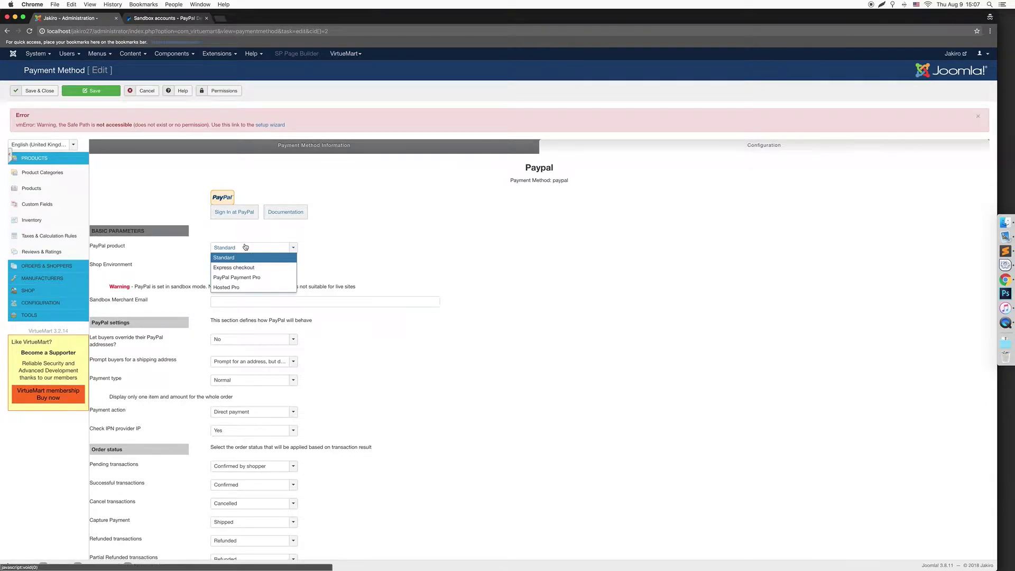
{"action": "left_click", "coordinate": [241, 261]}
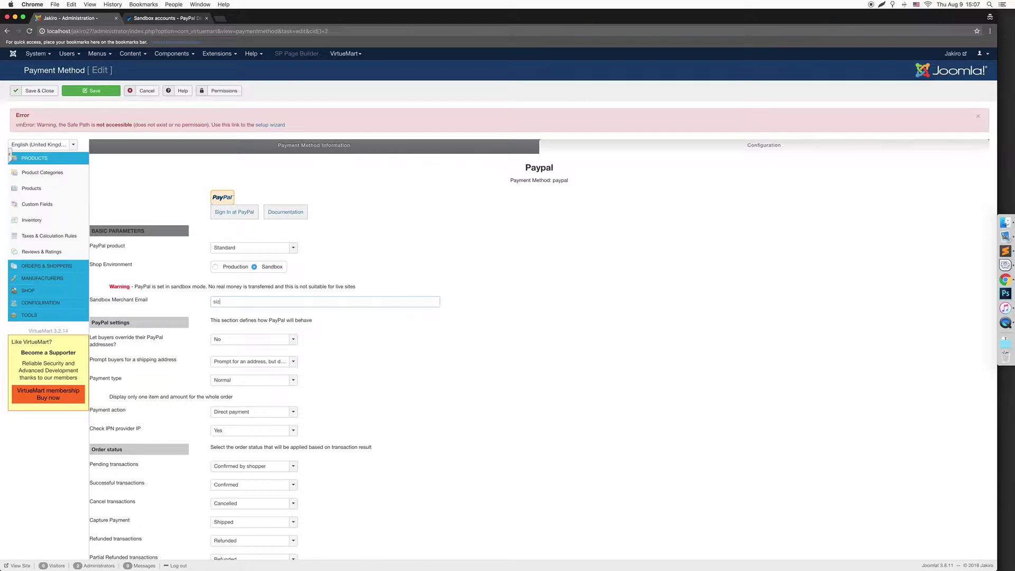
{"action": "left_click", "coordinate": [91, 91]}
{"action": "left_click_drag", "start_coordinate": [87, 18], "coordinate": [169, 19]}
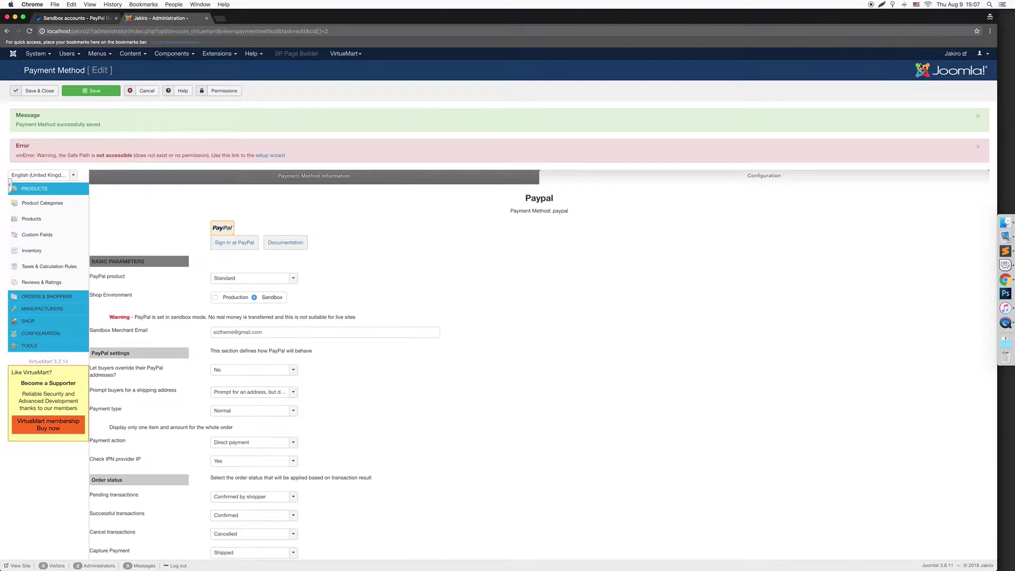
{"action": "left_click", "coordinate": [953, 53]}
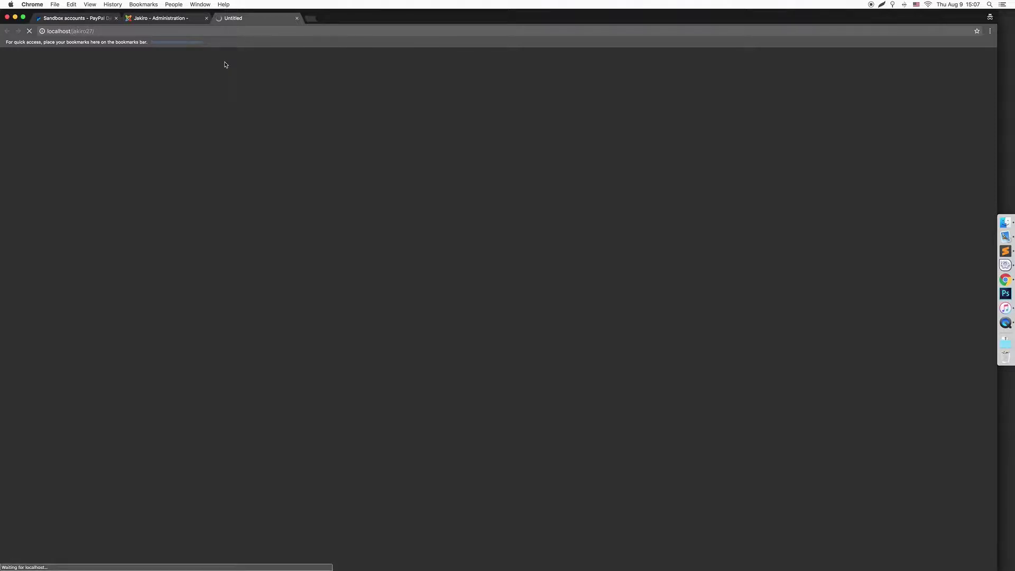
Dismiss the newsletter popup and add the Lightweight Duster Coat to the cart
{"action": "scroll", "coordinate": [482, 266], "scroll_direction": "down", "scroll_amount": 10}
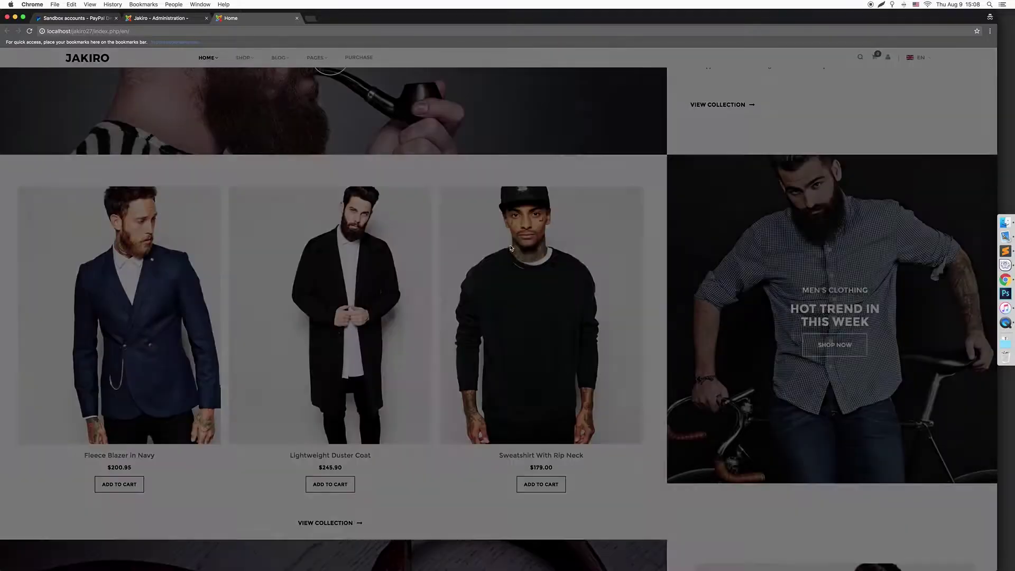
{"action": "left_click", "coordinate": [334, 233]}
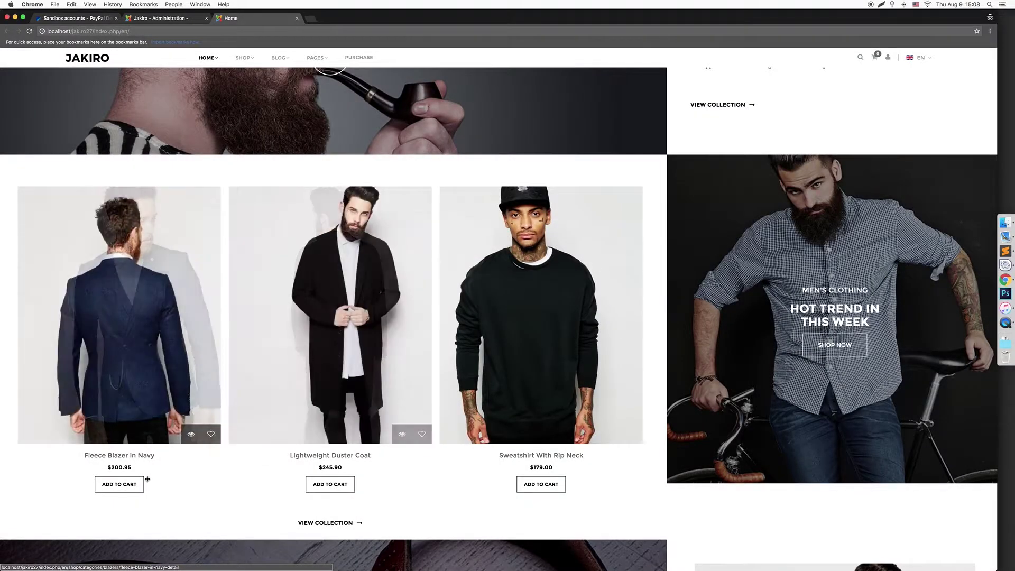
{"action": "left_click", "coordinate": [339, 486]}
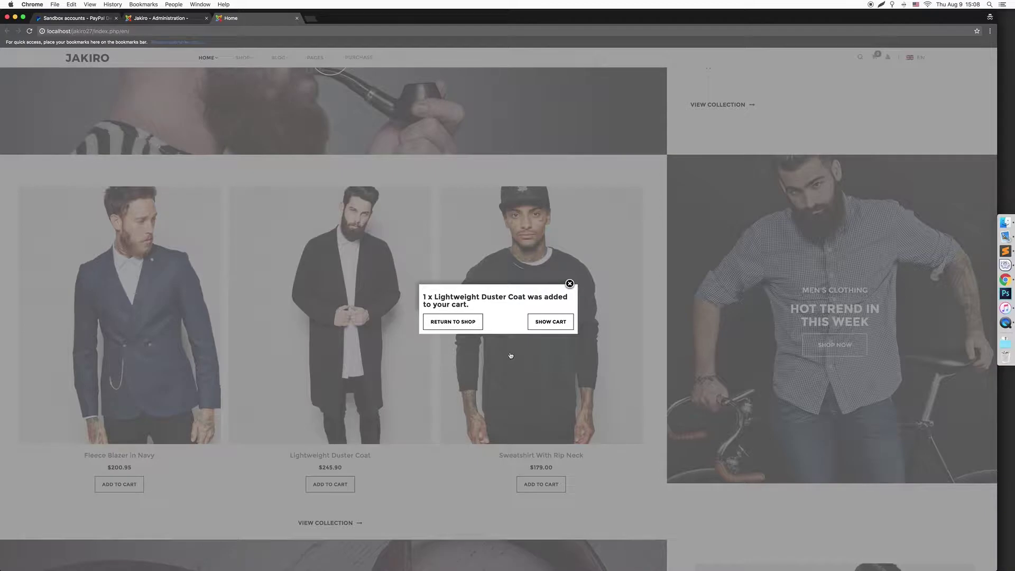
{"action": "left_click", "coordinate": [538, 323]}
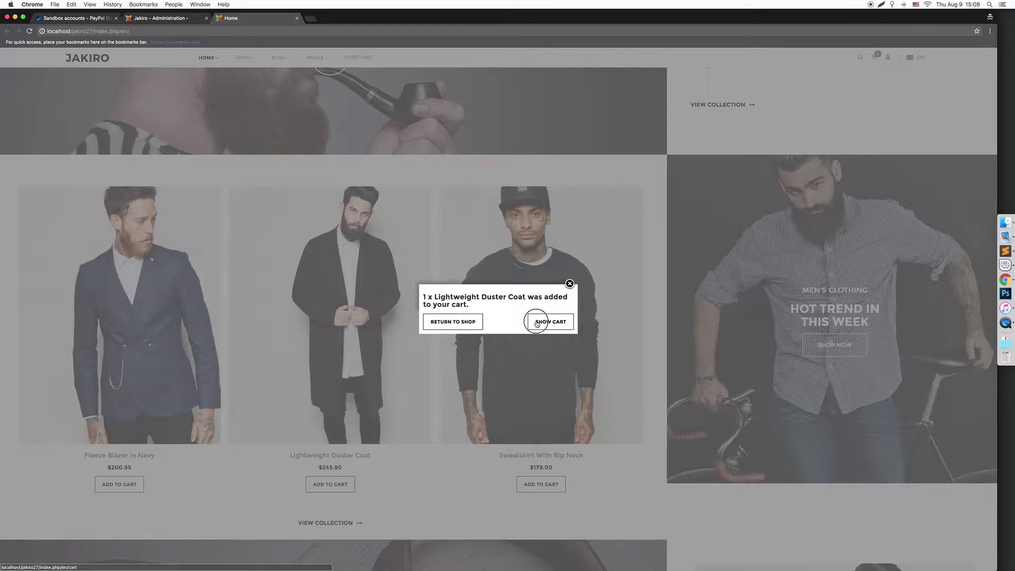
Choose Paypal as the cart's payment method and accept the terms of service
{"action": "scroll", "coordinate": [526, 330], "scroll_direction": "down", "scroll_amount": 5}
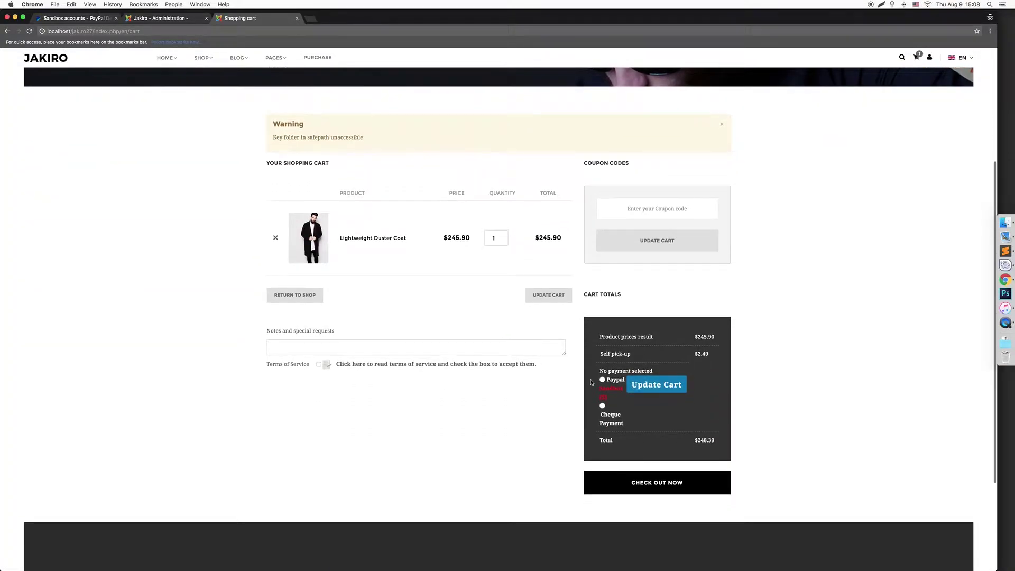
{"action": "left_click", "coordinate": [602, 379]}
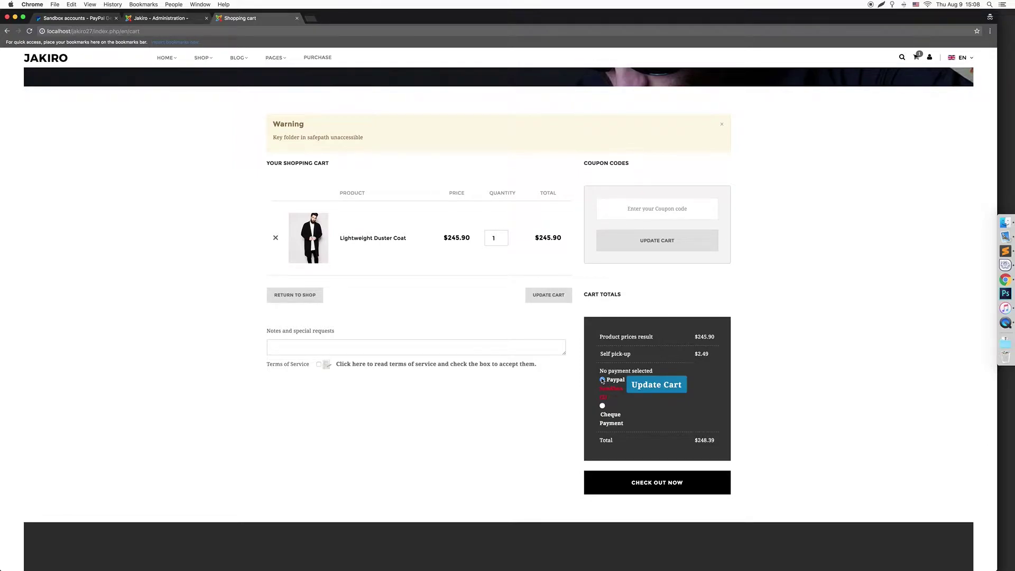
{"action": "left_click", "coordinate": [319, 364]}
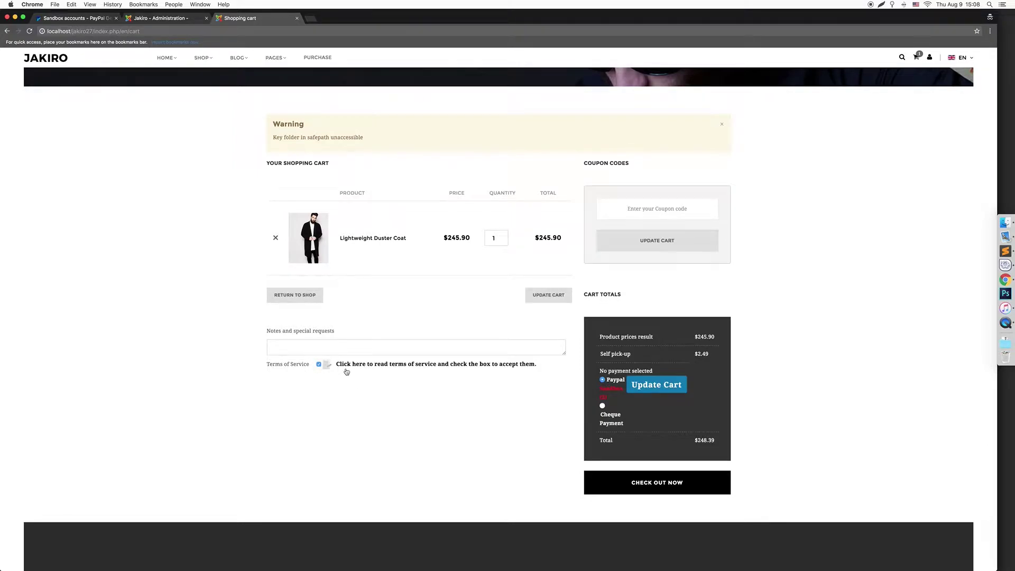
{"action": "left_click", "coordinate": [649, 484]}
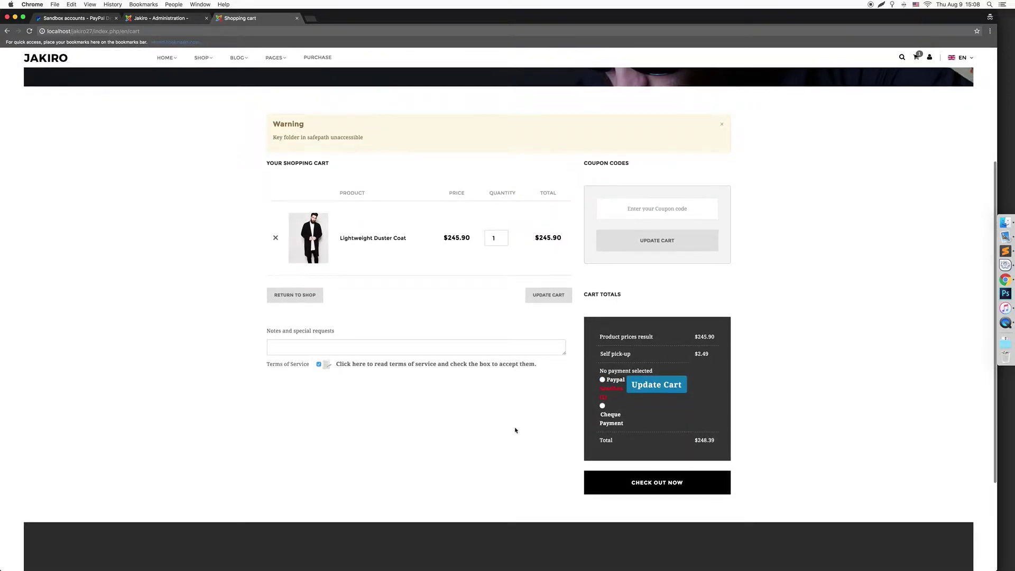
{"action": "left_click", "coordinate": [603, 380]}
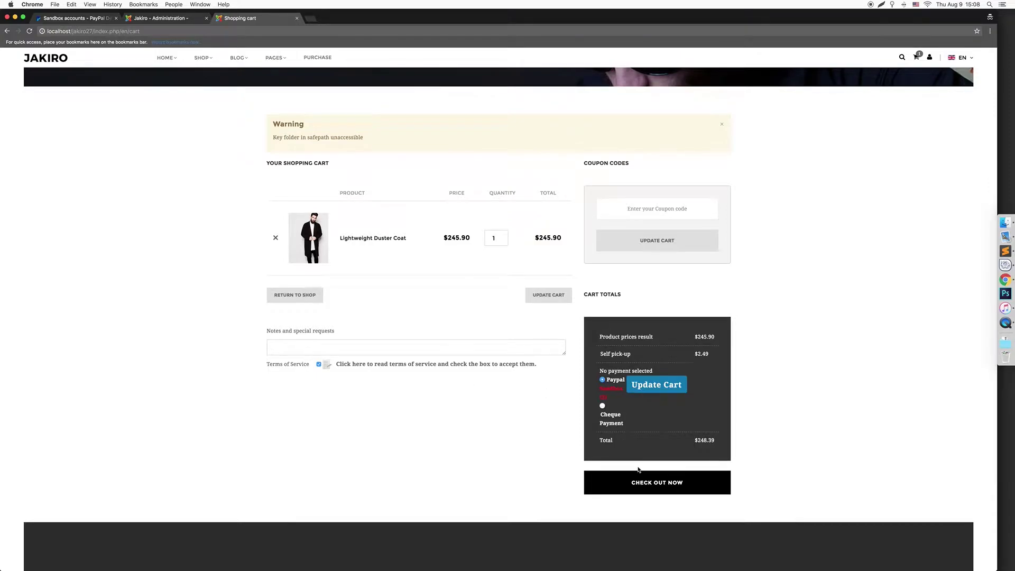
Proceed to checkout and enter the billing e-mail address
{"action": "left_click", "coordinate": [649, 481]}
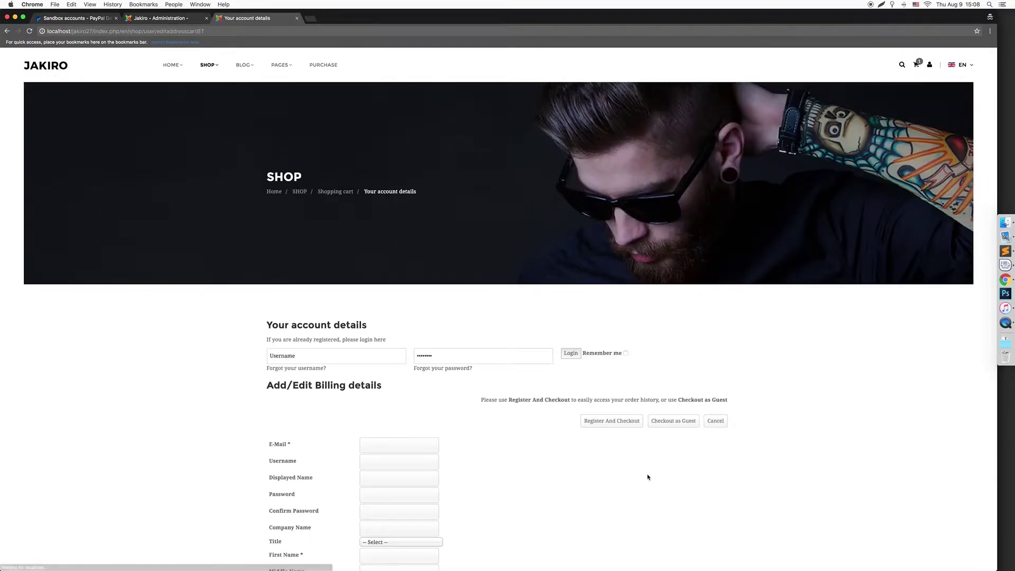
{"action": "scroll", "coordinate": [535, 424], "scroll_direction": "down", "scroll_amount": 5}
{"action": "left_click", "coordinate": [371, 311]}
{"action": "type", "text": "hfhg"}
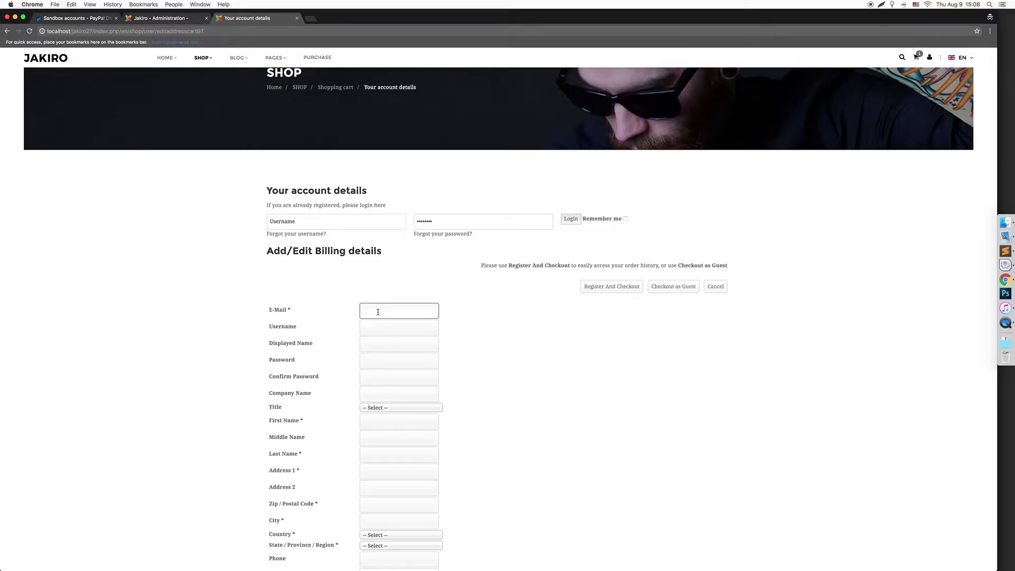
{"action": "type", "text": "h@gmail.co"}
{"action": "key", "text": "Tab"}
{"action": "key", "text": "Tab"}
{"action": "key", "text": "Tab"}
{"action": "key", "text": "Tab"}
{"action": "key", "text": "Tab"}
{"action": "key", "text": "Tab"}
{"action": "key", "text": "Tab"}
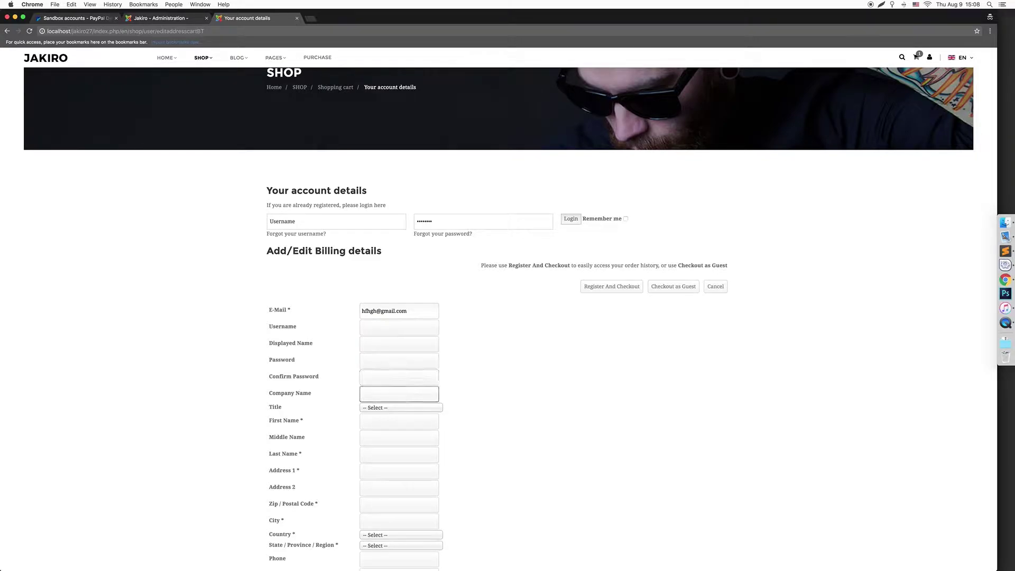
{"action": "key", "text": "Tab"}
{"action": "key", "text": "shift+Tab"}
Fill in the first and last name, both address lines and the zip code
{"action": "type", "text": "djjfgj"}
{"action": "key", "text": "Tab"}
{"action": "key", "text": "Tab"}
{"action": "type", "text": "fgjfjg"}
{"action": "key", "text": "Tab"}
{"action": "type", "text": "fjgfjg"}
{"action": "key", "text": "Tab"}
{"action": "key", "text": "Tab"}
{"action": "type", "text": "fjgfjgj"}
{"action": "key", "text": "Tab"}
{"action": "type", "text": "fgjfgj"}
{"action": "key", "text": "Tab"}
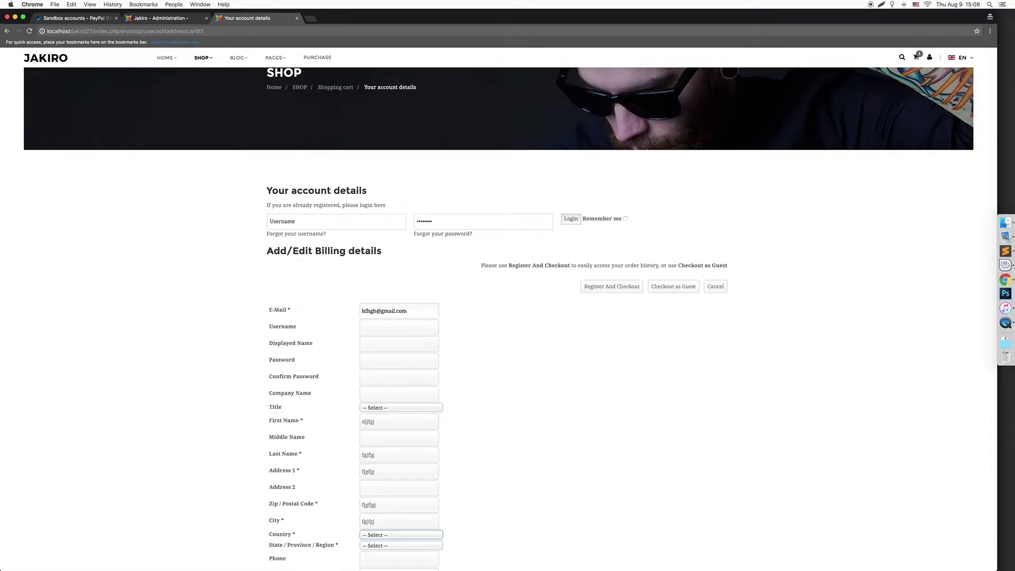
Choose Viet Nam as the country and submit the billing details as a guest
{"action": "key", "text": "Down"}
{"action": "type", "text": "vie"}
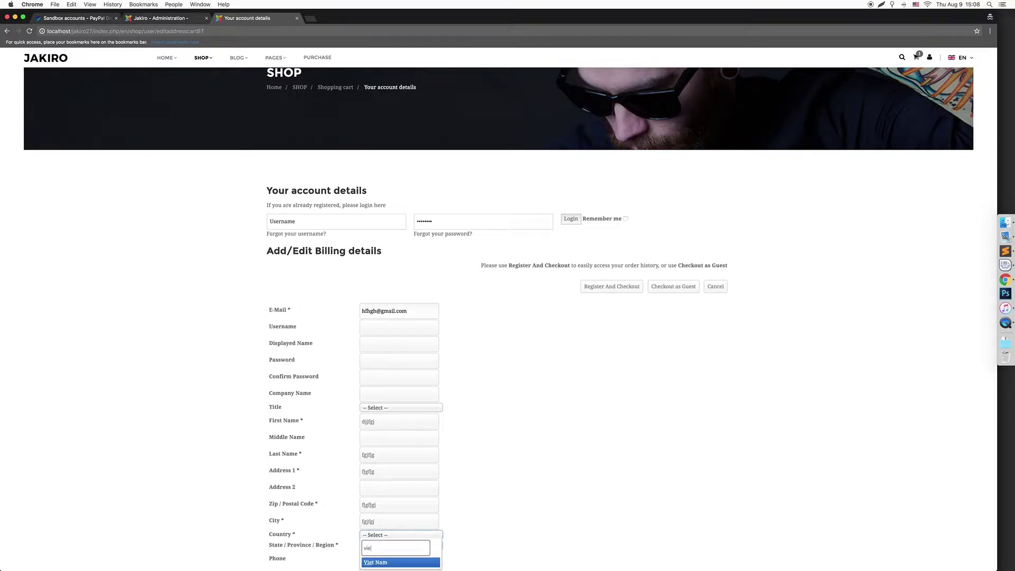
{"action": "key", "text": "Return"}
{"action": "scroll", "coordinate": [490, 316], "scroll_direction": "down", "scroll_amount": 5}
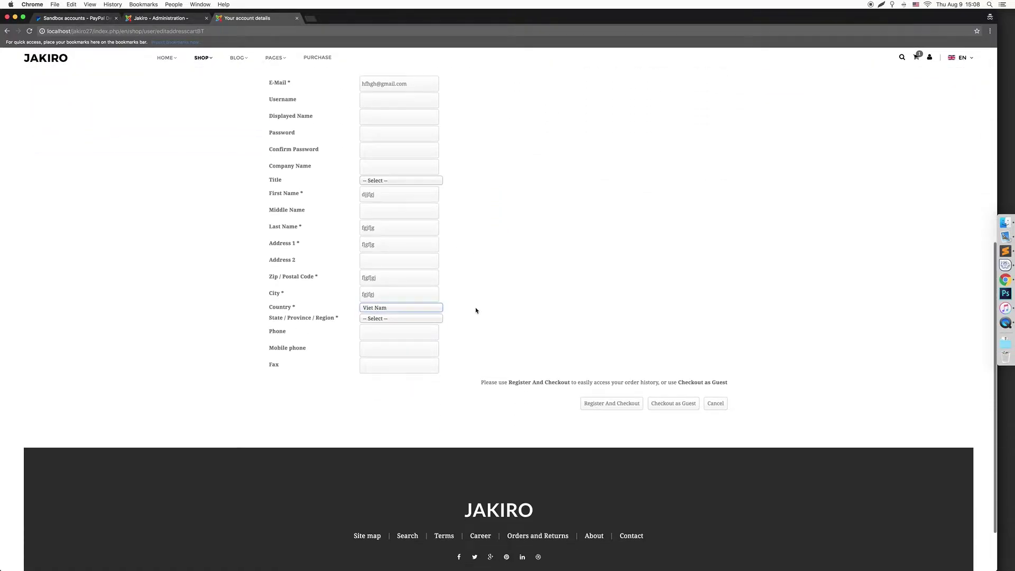
{"action": "left_click", "coordinate": [658, 405]}
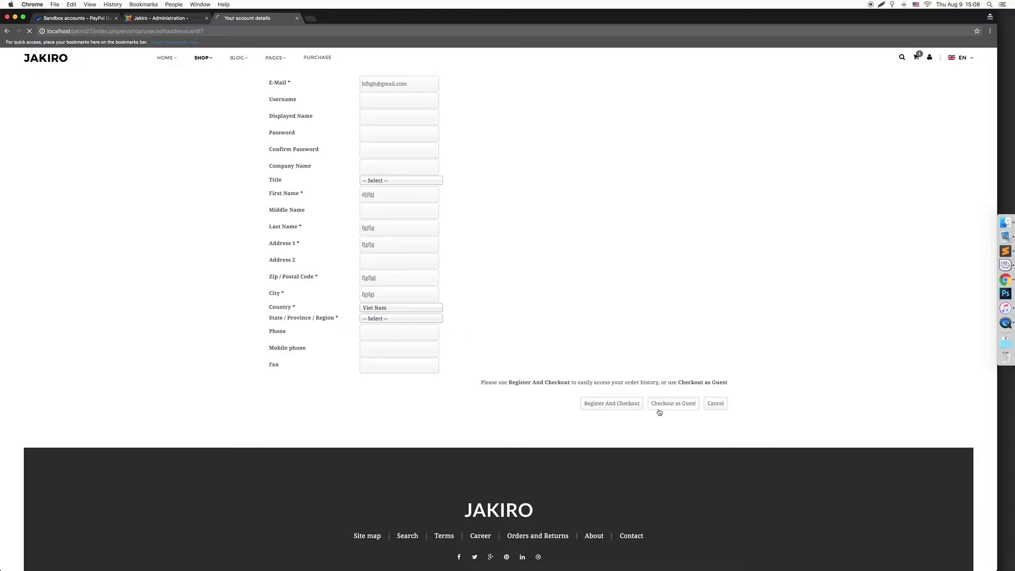
{"action": "scroll", "coordinate": [507, 397], "scroll_direction": "down", "scroll_amount": 2}
Select Paypal Sandbox as the payment method, update the cart and check out to PayPal
{"action": "scroll", "coordinate": [506, 398], "scroll_direction": "down", "scroll_amount": 2}
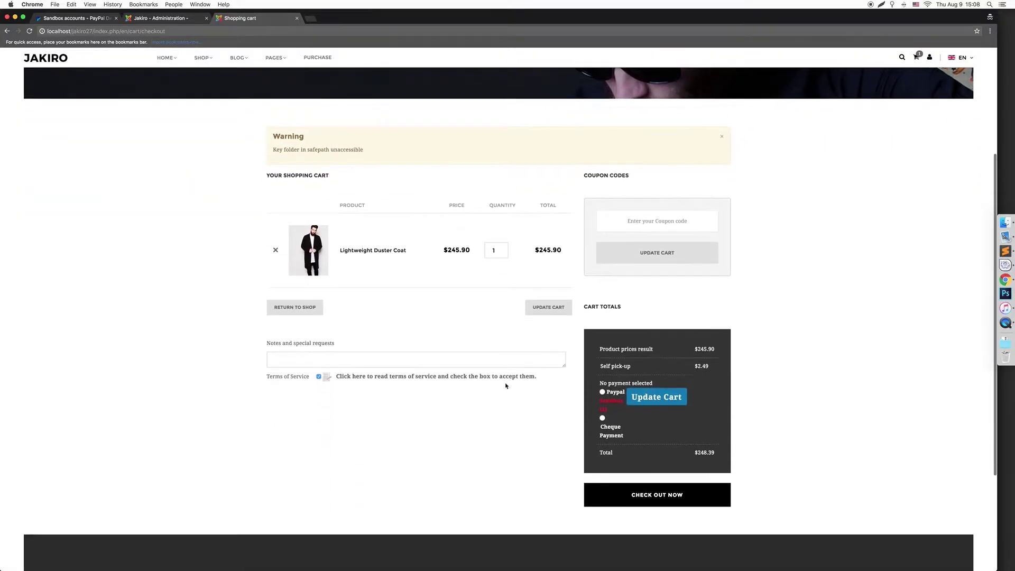
{"action": "left_click", "coordinate": [602, 392]}
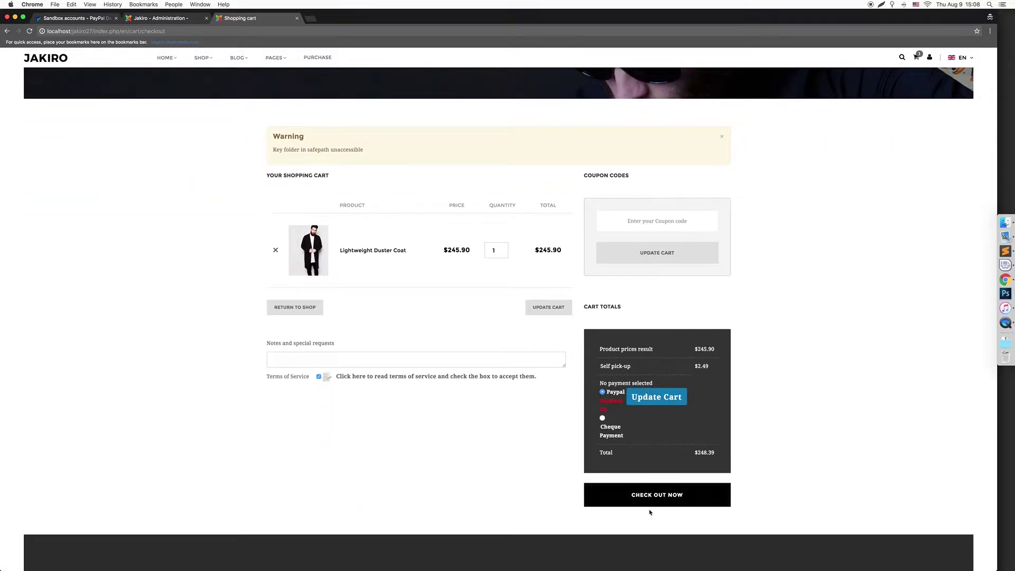
{"action": "left_click", "coordinate": [653, 501]}
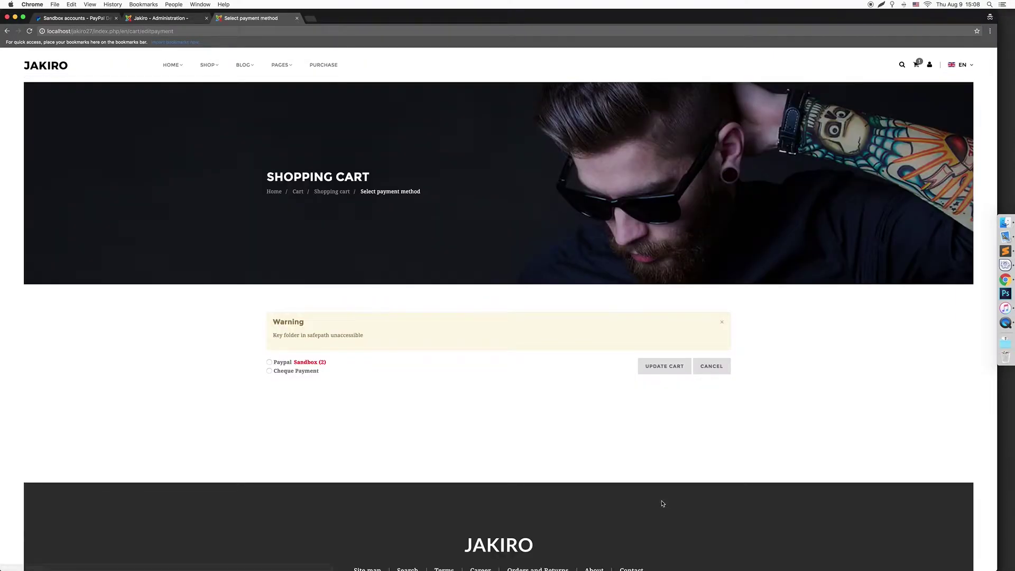
{"action": "left_click", "coordinate": [270, 362]}
{"action": "left_click", "coordinate": [661, 373]}
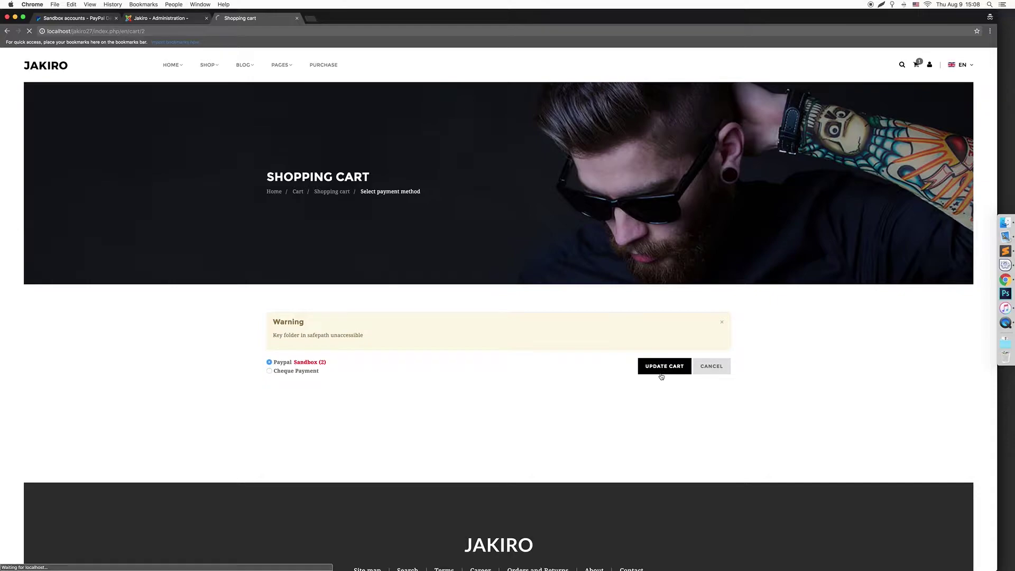
{"action": "scroll", "coordinate": [582, 407], "scroll_direction": "down", "scroll_amount": 5}
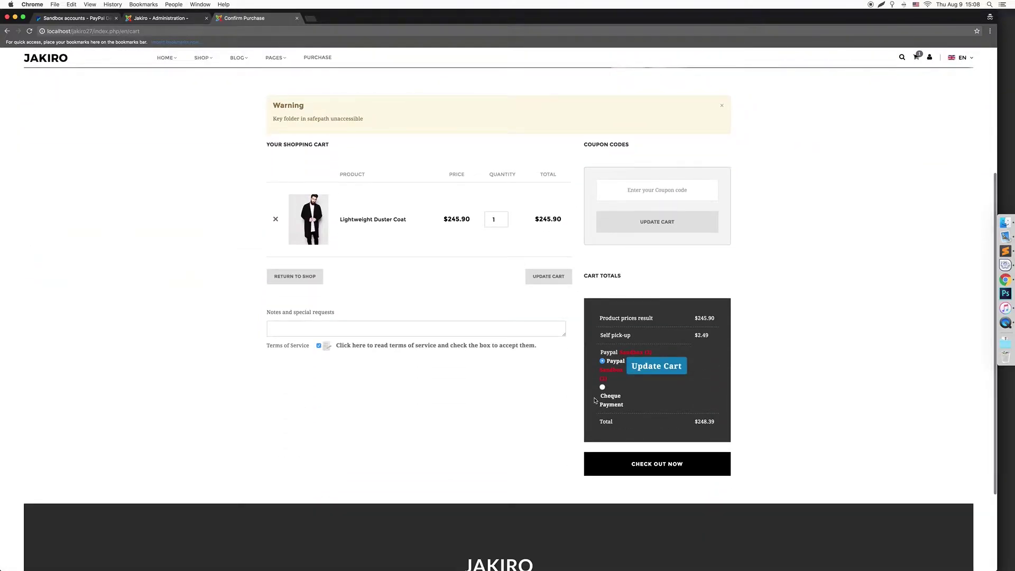
{"action": "left_click", "coordinate": [666, 468]}
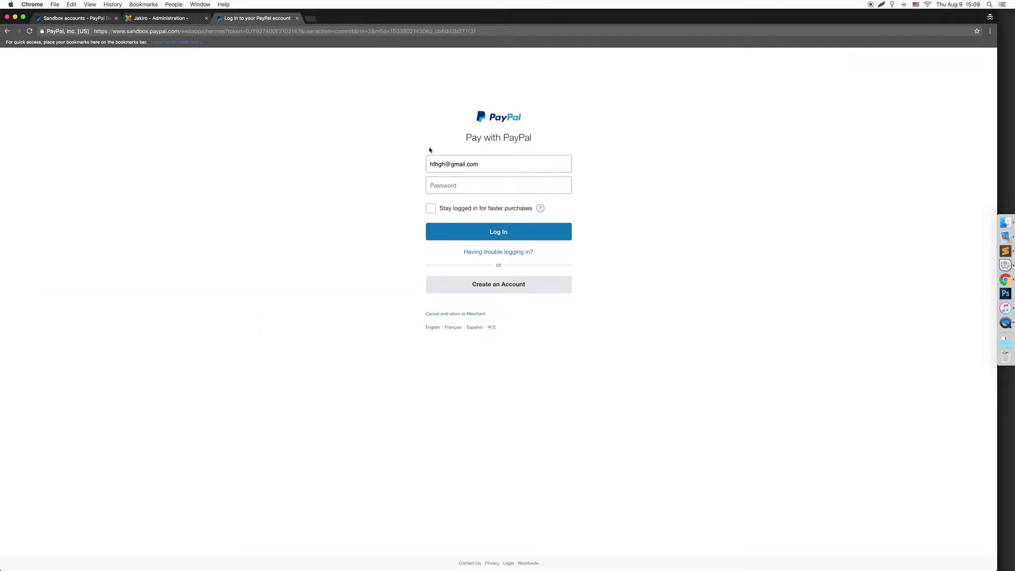
Copy the sandbox buyer account's e-mail from its Developer profile details
{"action": "double_click", "coordinate": [434, 164]}
{"action": "left_click", "coordinate": [106, 18]}
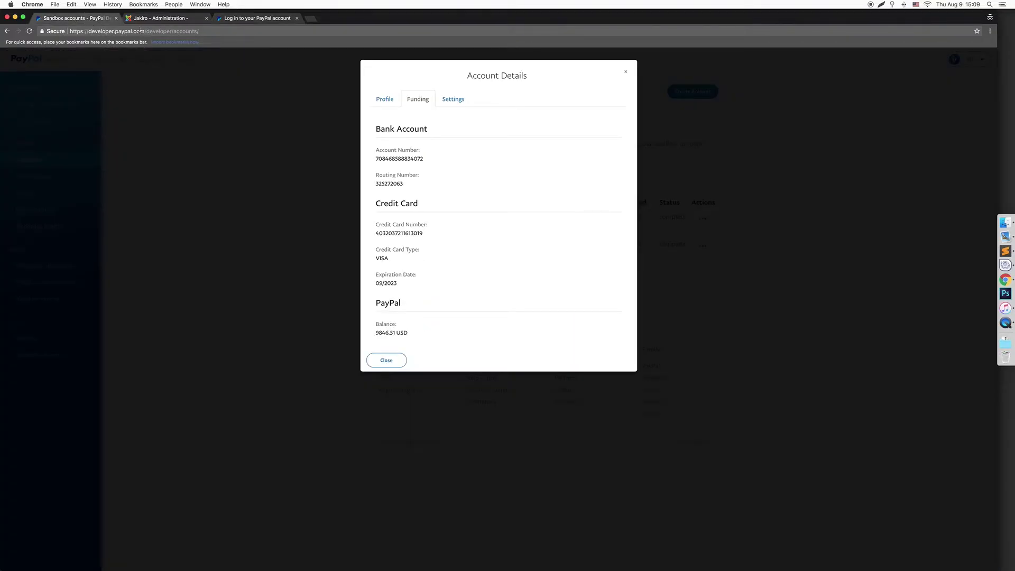
{"action": "left_click", "coordinate": [385, 99]}
{"action": "left_click_drag", "start_coordinate": [450, 128], "coordinate": [371, 128]}
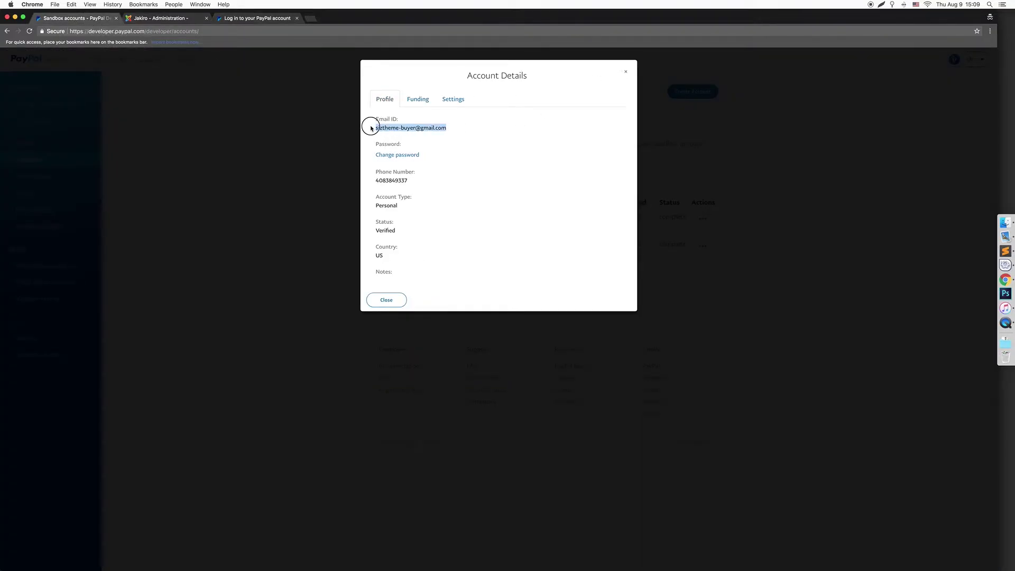
{"action": "left_click", "coordinate": [417, 99]}
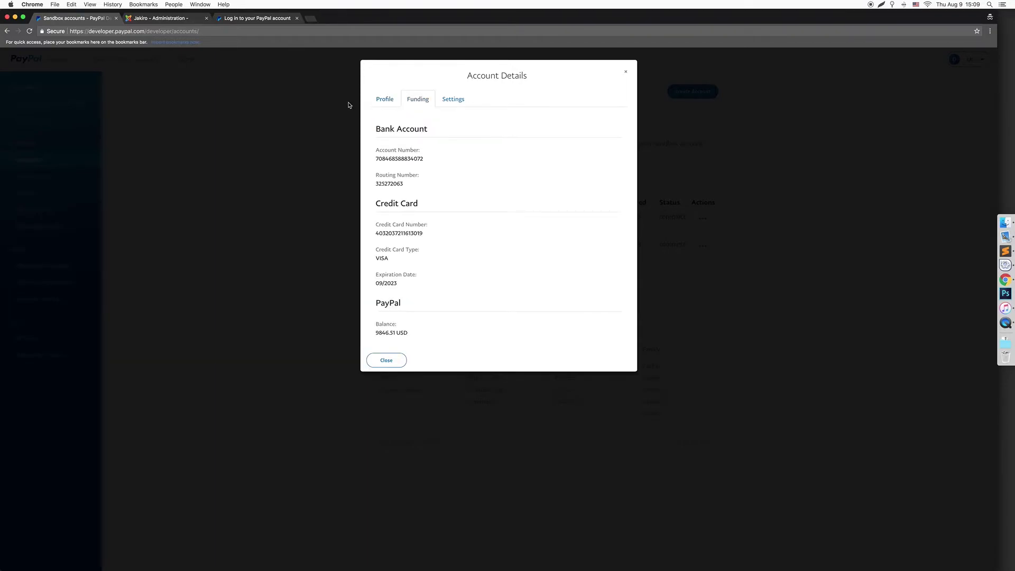
{"action": "left_click", "coordinate": [249, 19]}
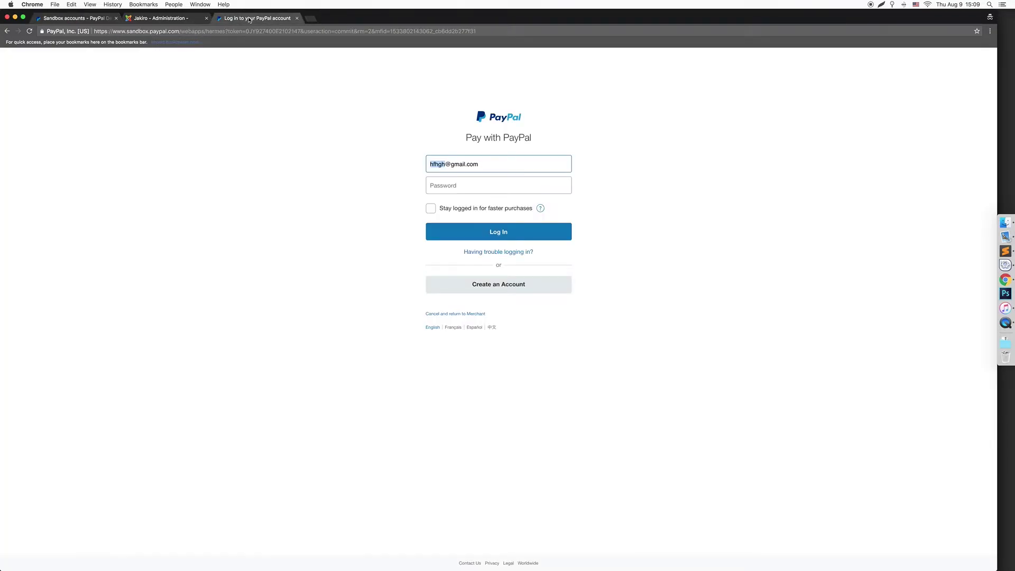
Paste the buyer e-mail into the PayPal login, enter the password and sign in
{"action": "key", "text": "BackSpace"}
{"action": "key", "text": "ctrl+v"}
{"action": "key", "text": "Tab"}
{"action": "type", "text": "12"}
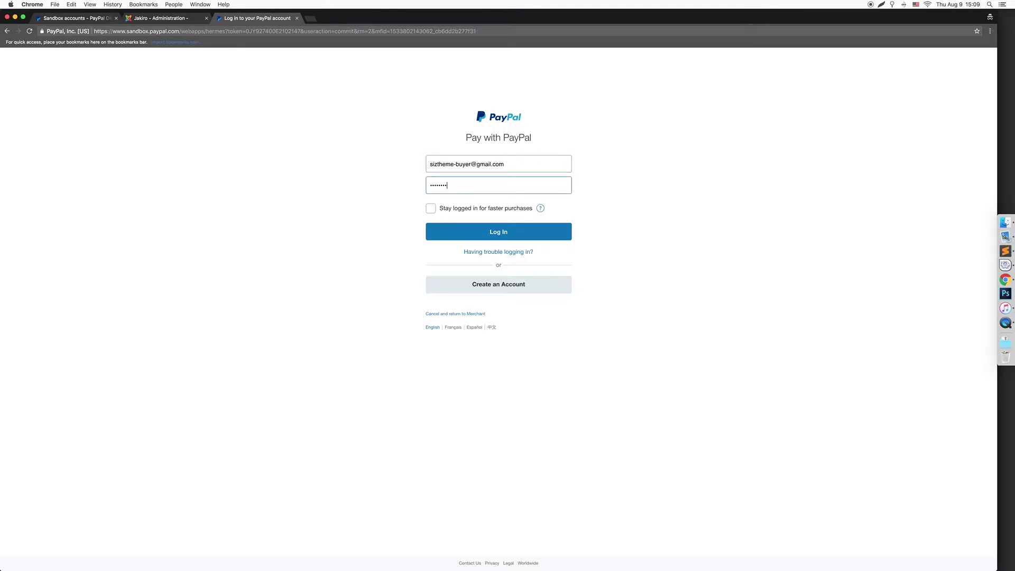
{"action": "key", "text": "Return"}
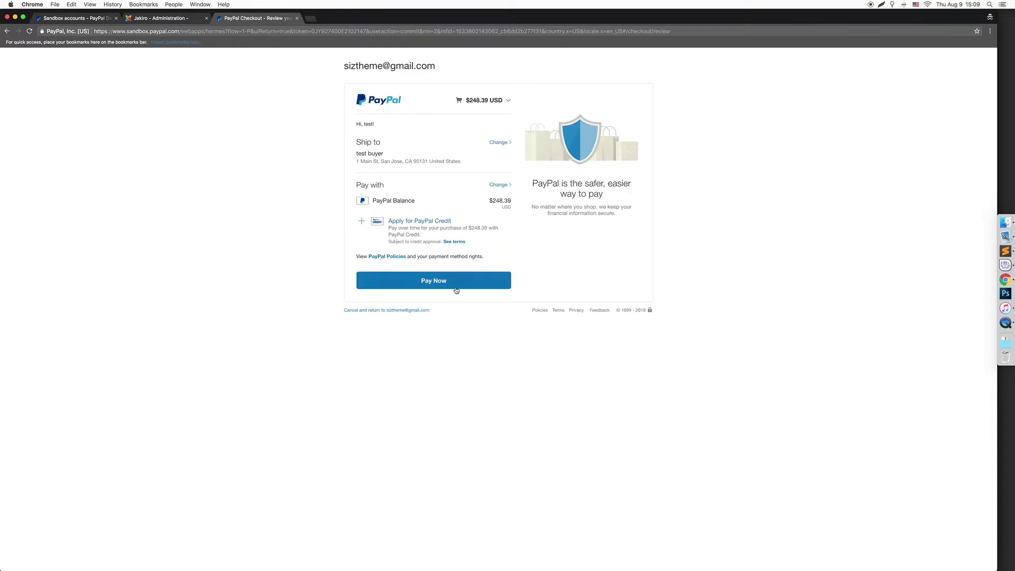
Pay the $248.39 order from the buyer's PayPal Balance, then return to the merchant store
{"action": "left_click", "coordinate": [454, 279]}
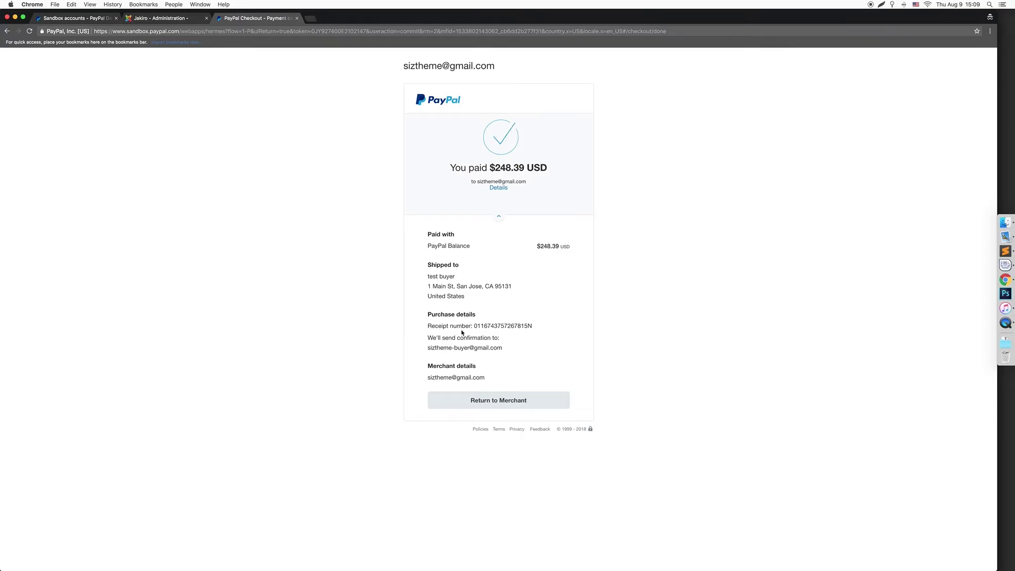
{"action": "left_click", "coordinate": [496, 404]}
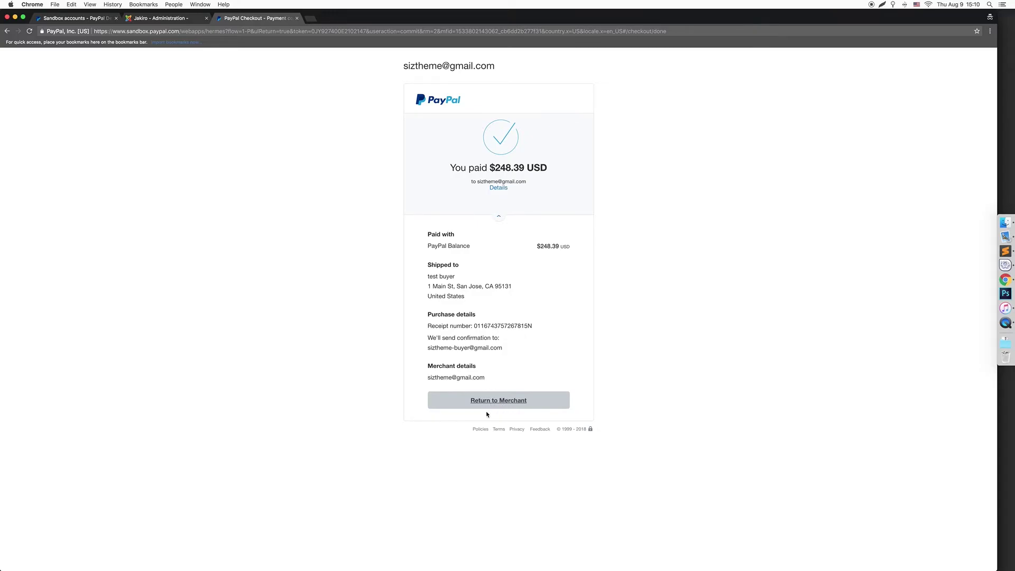
Check the buyer sandbox account's funding, confirming the balance dropped to 9598.12 USD
{"action": "left_click", "coordinate": [106, 18]}
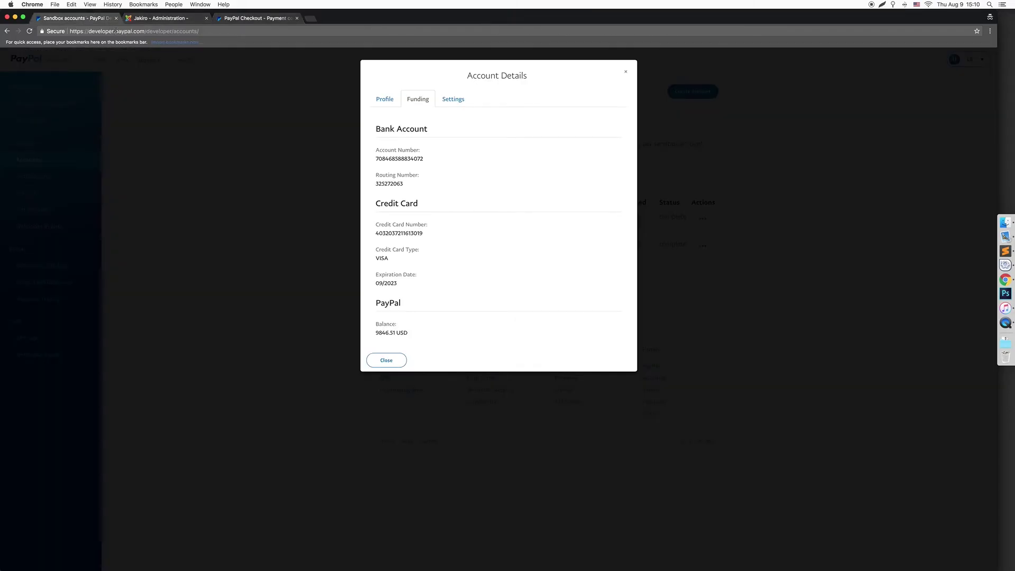
{"action": "left_click", "coordinate": [627, 70]}
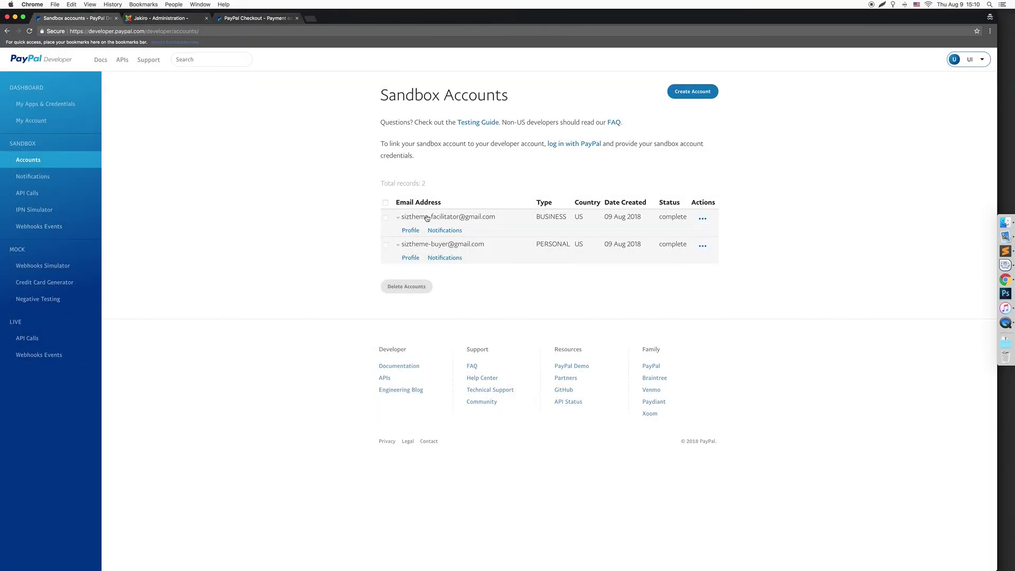
{"action": "left_click", "coordinate": [412, 259]}
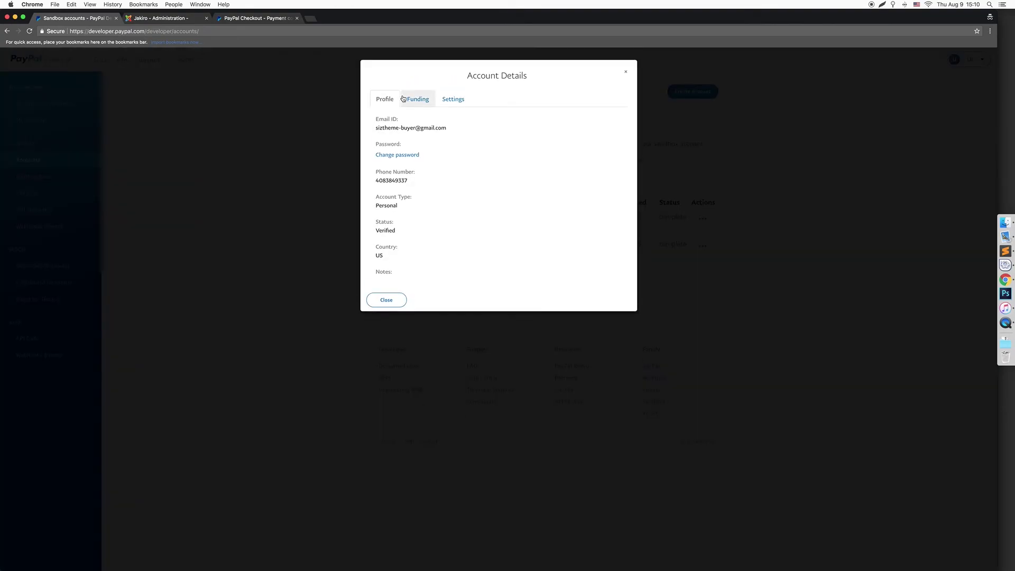
{"action": "left_click", "coordinate": [424, 99]}
{"action": "left_click_drag", "start_coordinate": [395, 333], "coordinate": [373, 329]}
{"action": "left_click", "coordinate": [385, 360]}
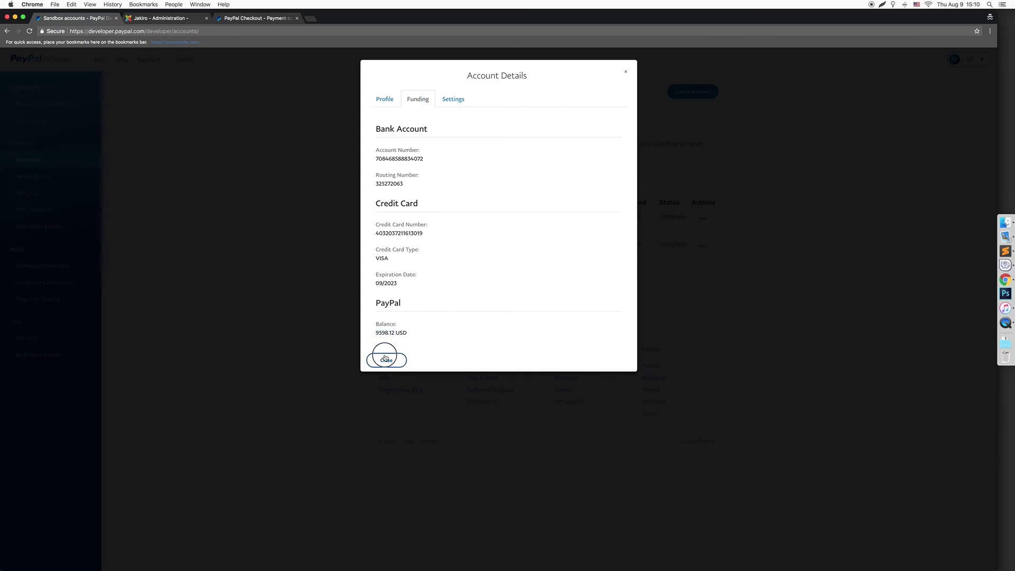
Check the business (facilitator) account's funding, showing a 147.77 USD balance
{"action": "left_click", "coordinate": [411, 231]}
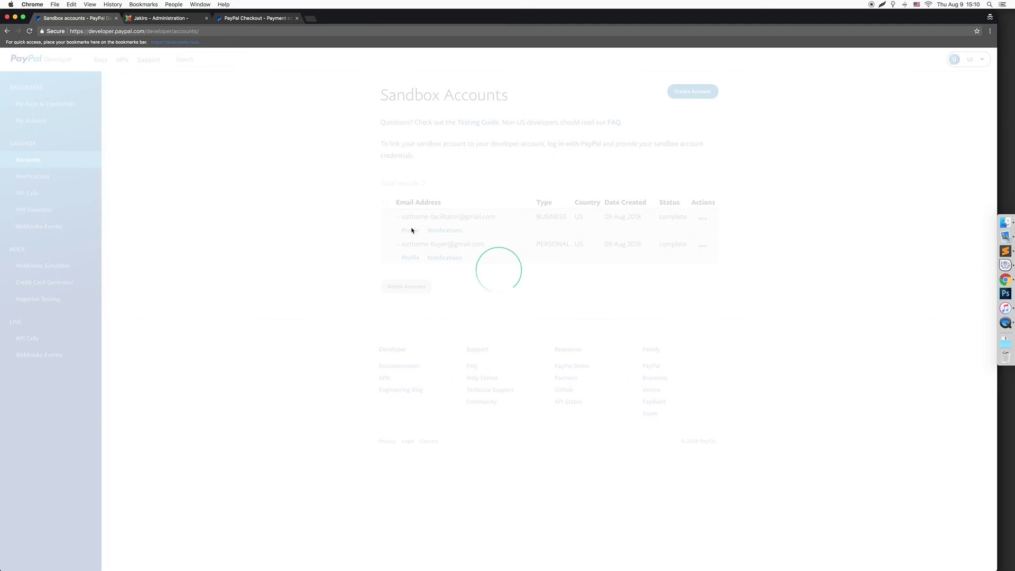
{"action": "left_click", "coordinate": [411, 230]}
{"action": "left_click", "coordinate": [479, 99]}
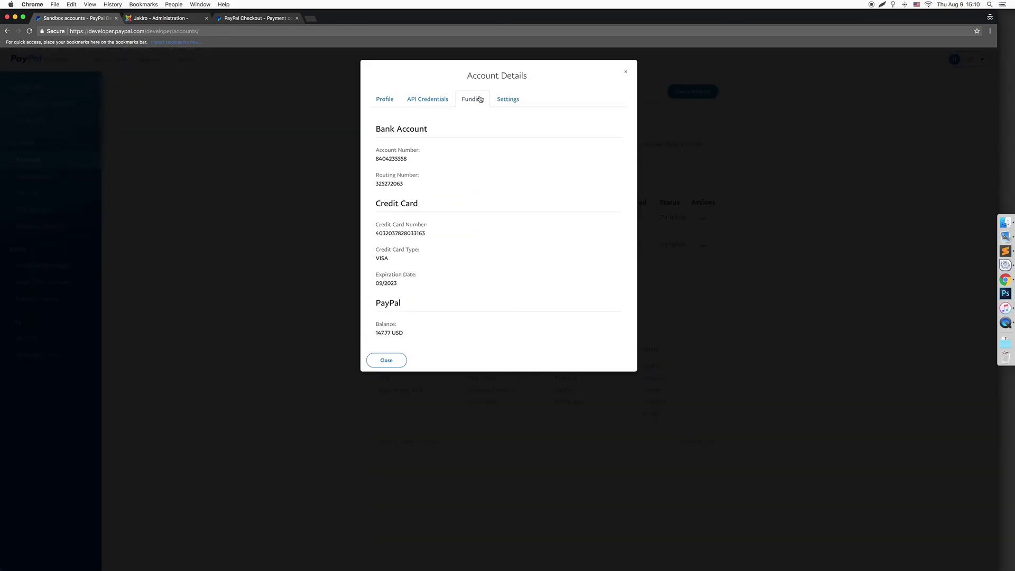
{"action": "left_click_drag", "start_coordinate": [396, 337], "coordinate": [363, 333]}
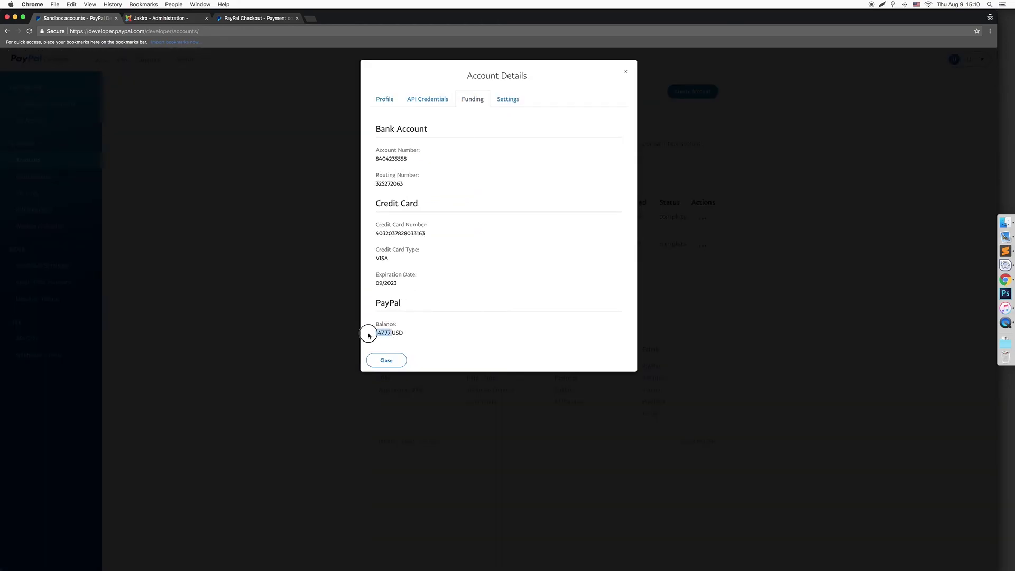